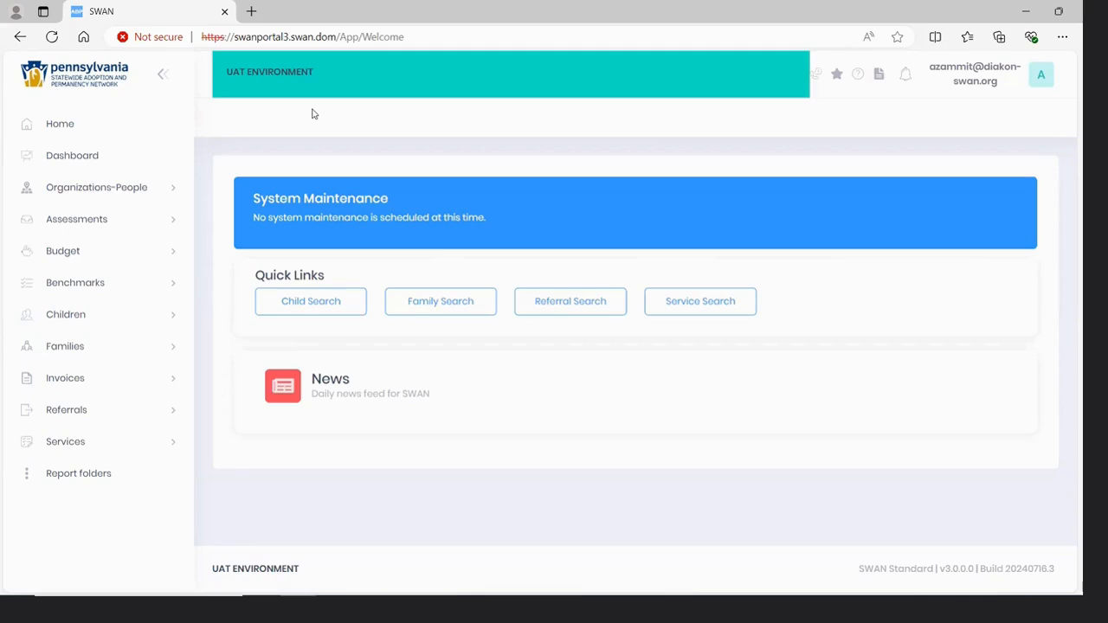
# Open Child Search and fill in the child's last name and first name as search criteria
pyautogui.click(85, 321)
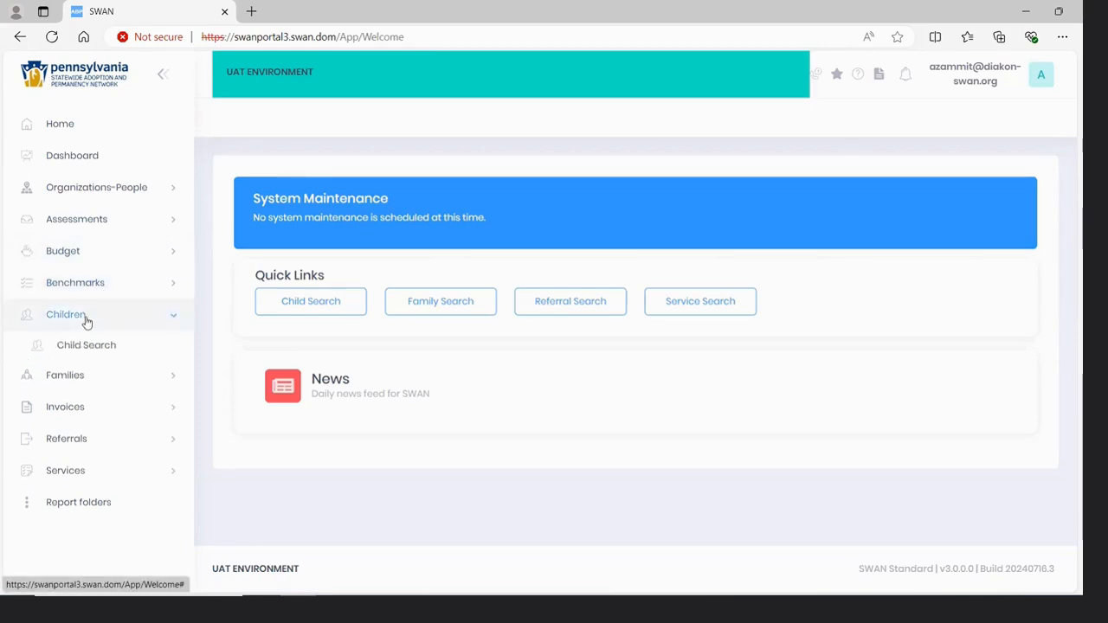
pyautogui.click(280, 303)
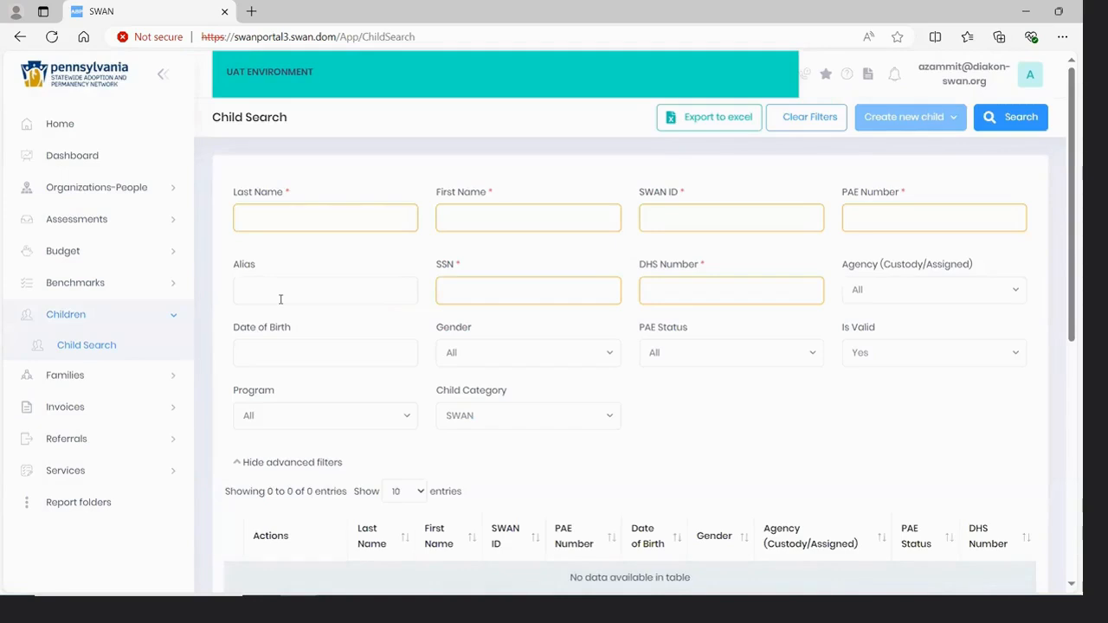
pyautogui.click(314, 221)
pyautogui.write('Flintstone')
pyautogui.press('Tab')
pyautogui.write('Fred')
# Run the child search with all agencies included and check the results table for an existing record
pyautogui.click(1022, 296)
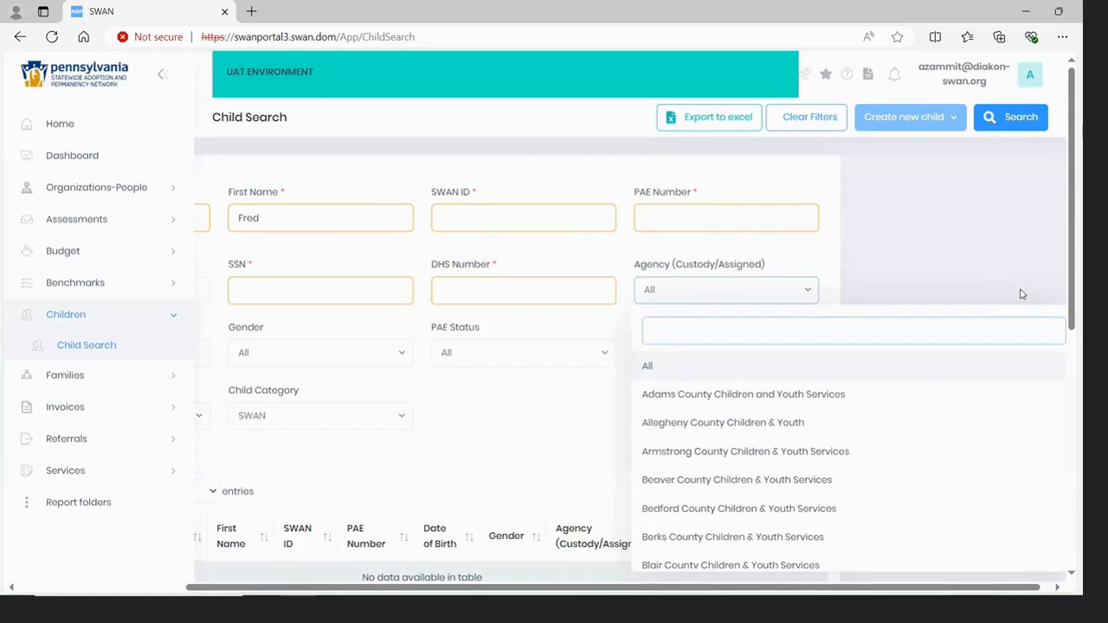
pyautogui.click(539, 169)
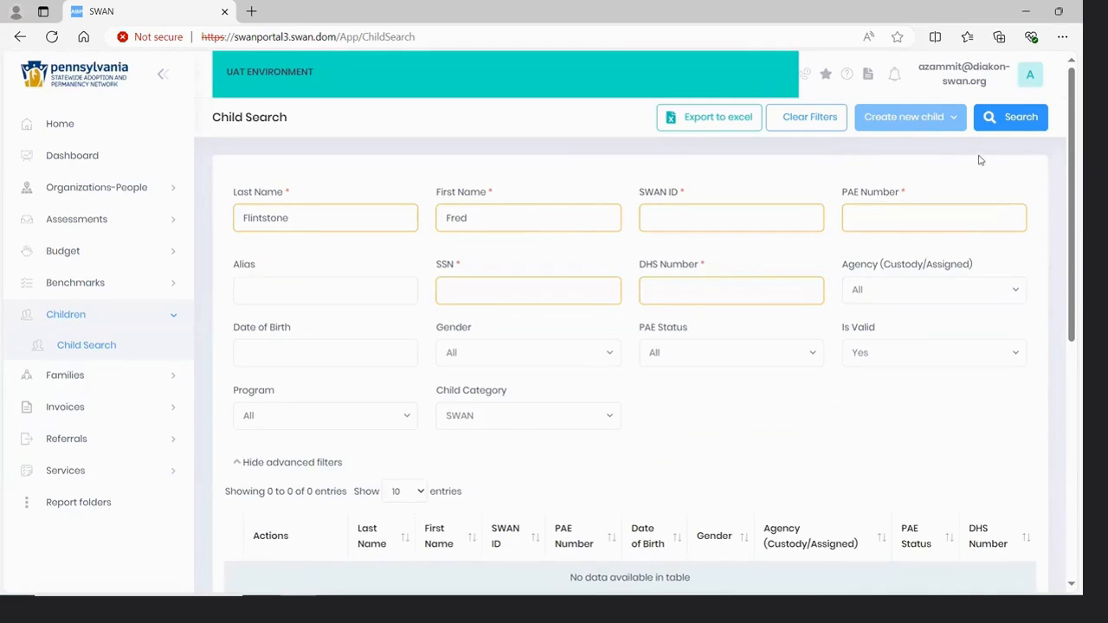
pyautogui.click(1020, 125)
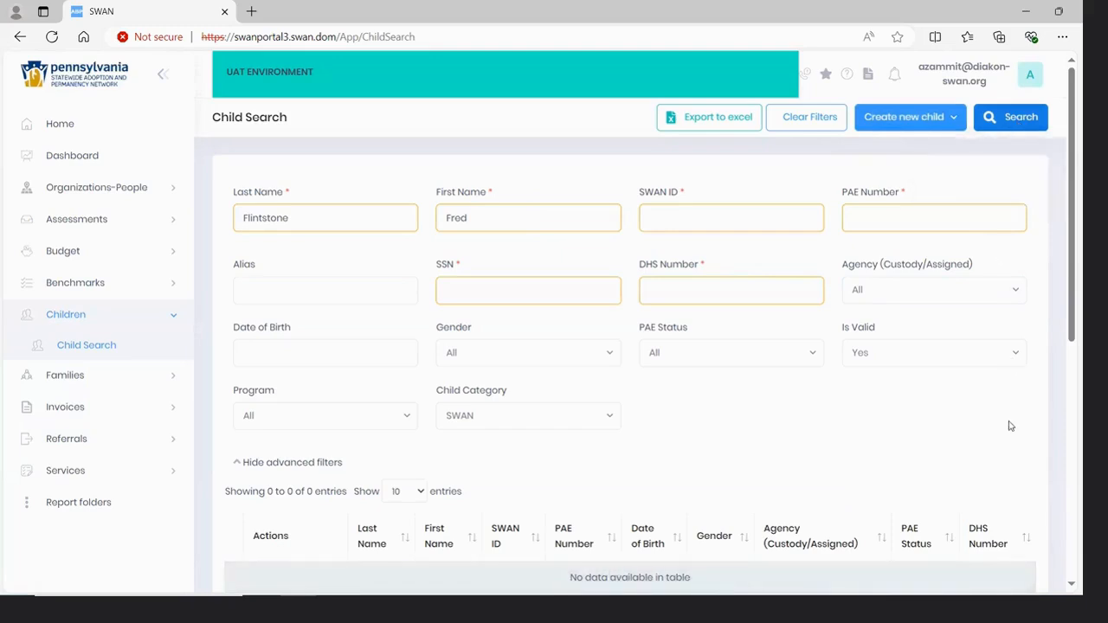
pyautogui.scroll(-2, 1009, 426)
pyautogui.scroll(-3, 1009, 426)
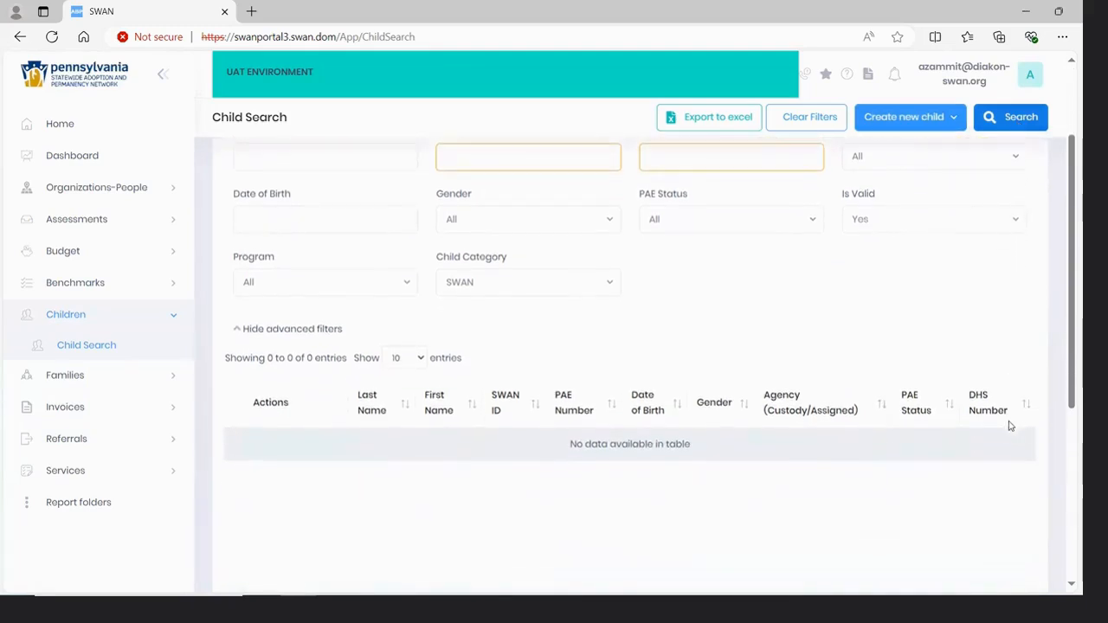
pyautogui.scroll(-1, 1009, 425)
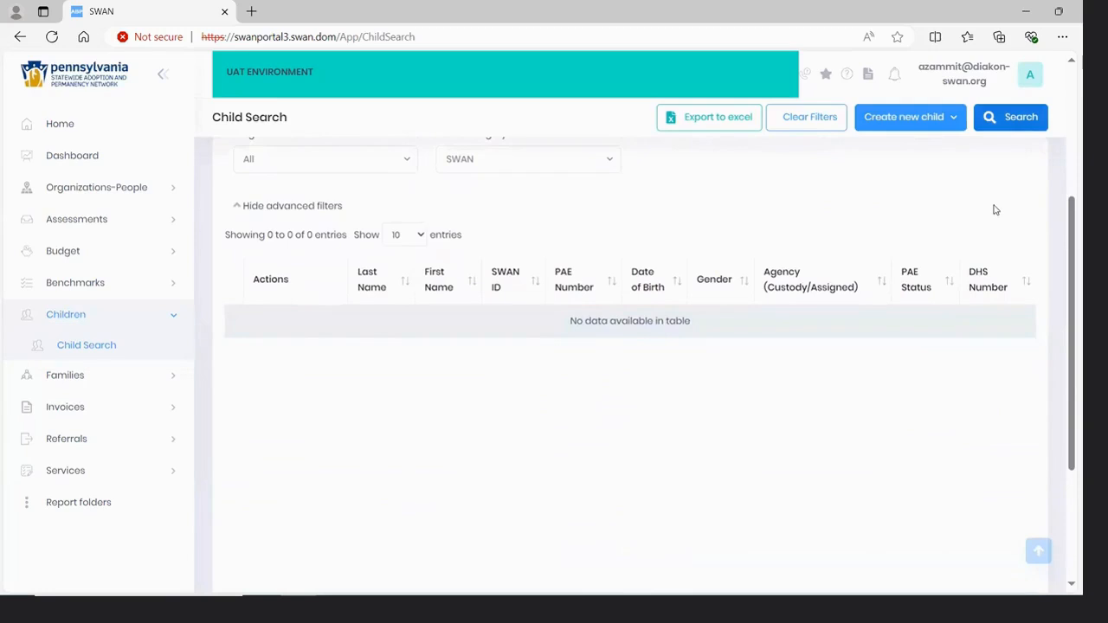
# Start a new child record from the search page using the Enter LSI Activities transaction
pyautogui.scroll(3, 994, 210)
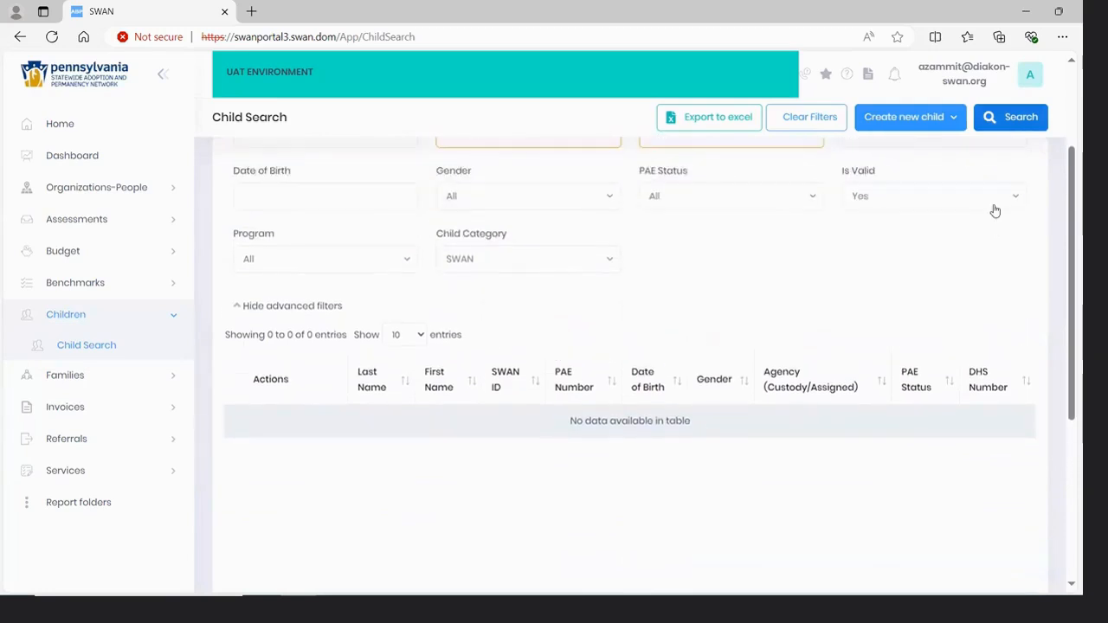
pyautogui.scroll(3, 995, 210)
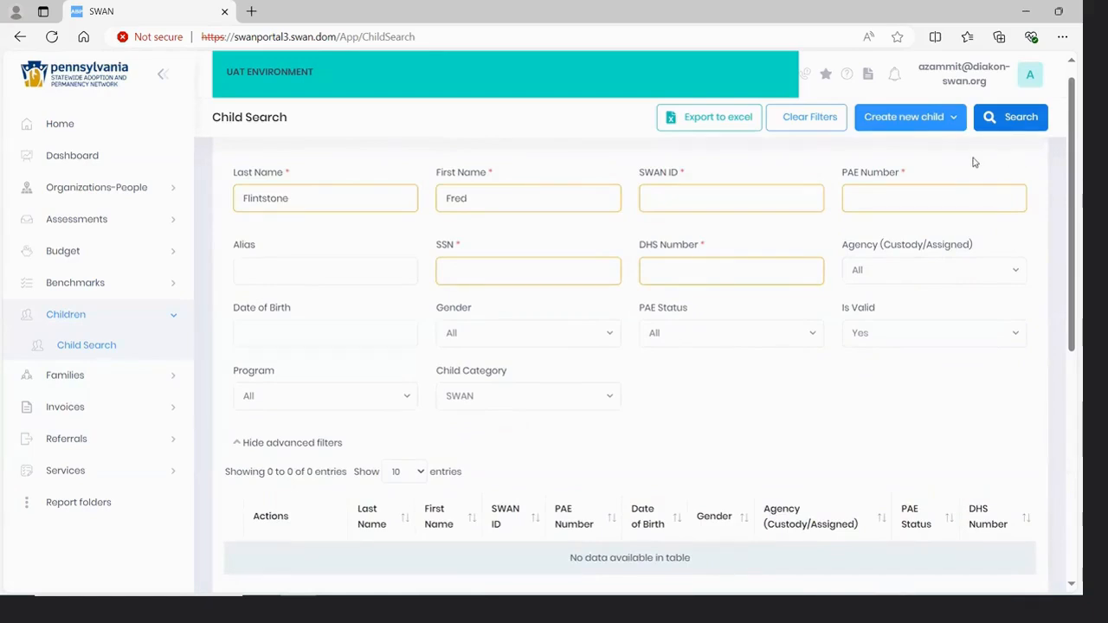
pyautogui.click(952, 117)
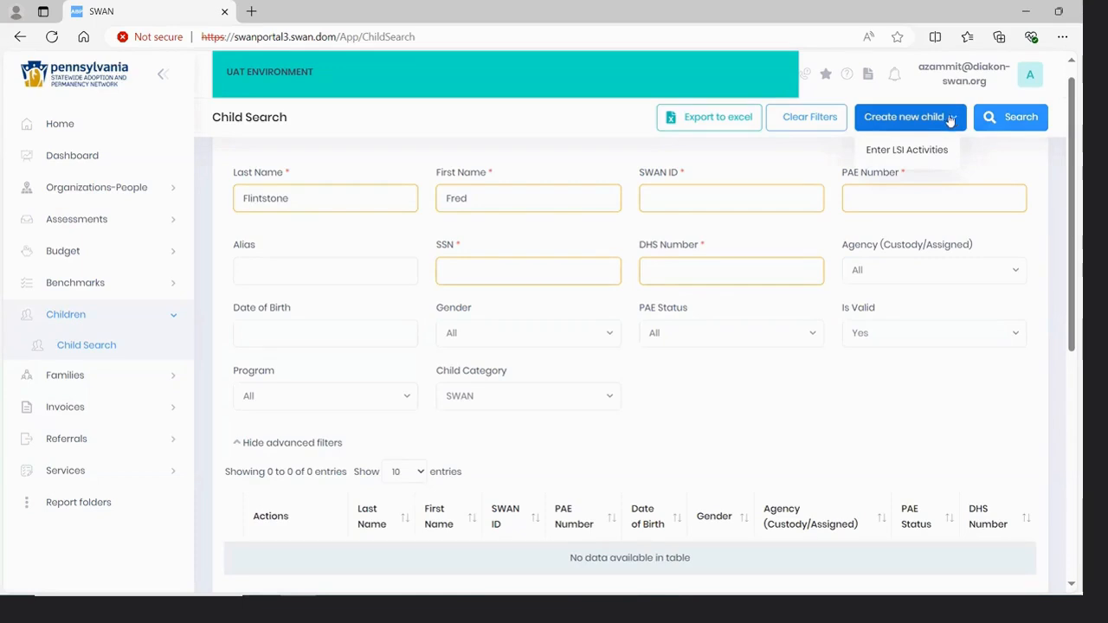
pyautogui.click(912, 152)
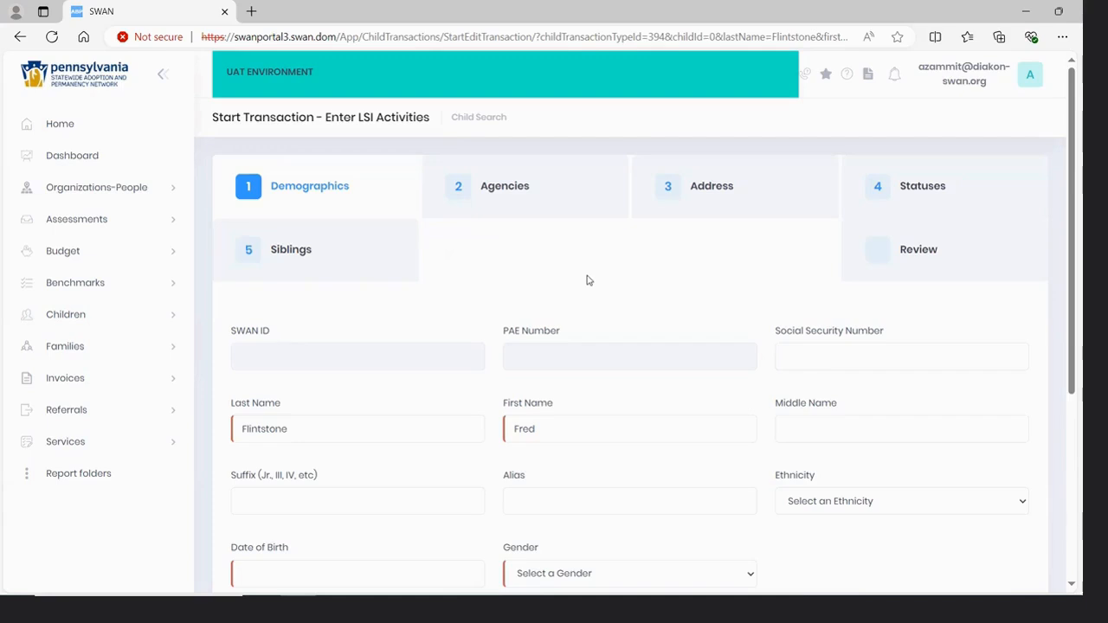
# Enter the child's date of birth in the Demographics section
pyautogui.scroll(-1, 595, 260)
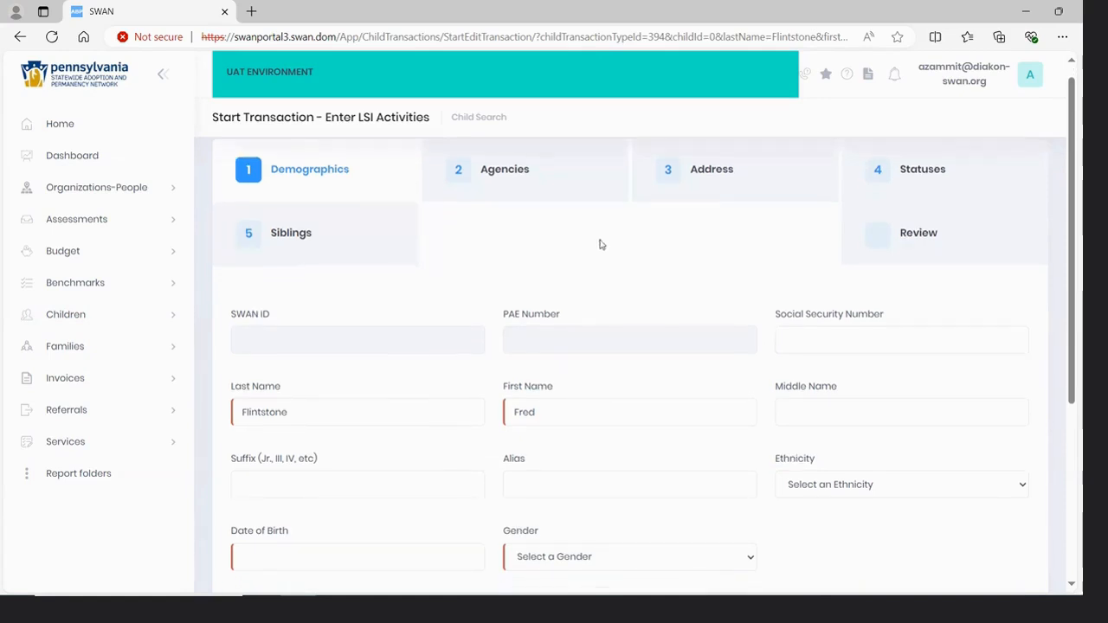
pyautogui.scroll(-1, 606, 227)
pyautogui.scroll(-1, 605, 228)
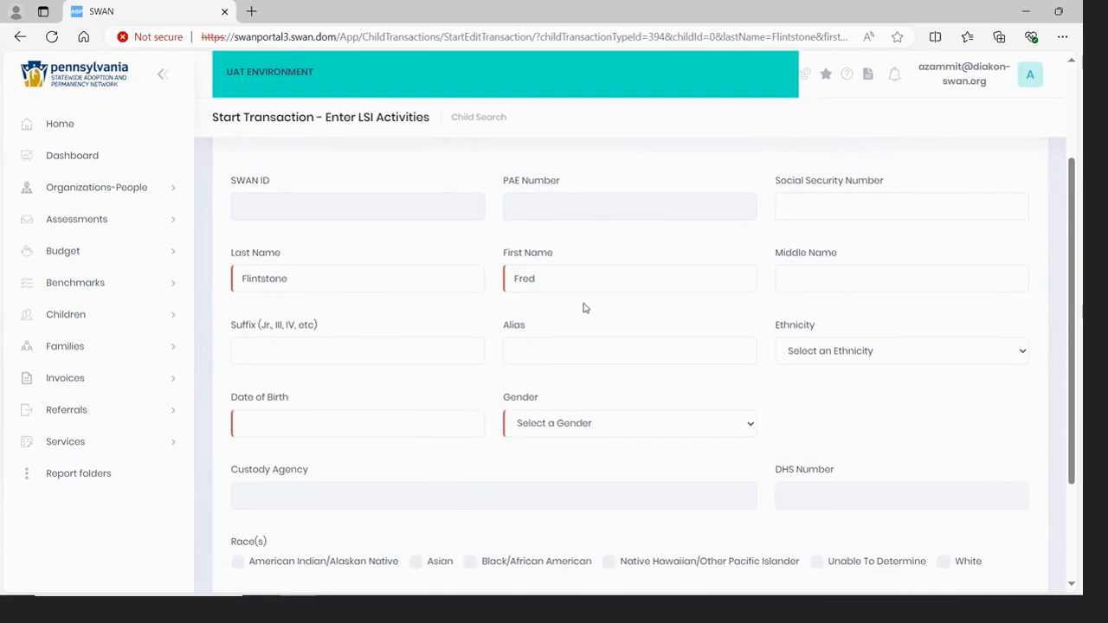
pyautogui.click(440, 430)
pyautogui.write('04/')
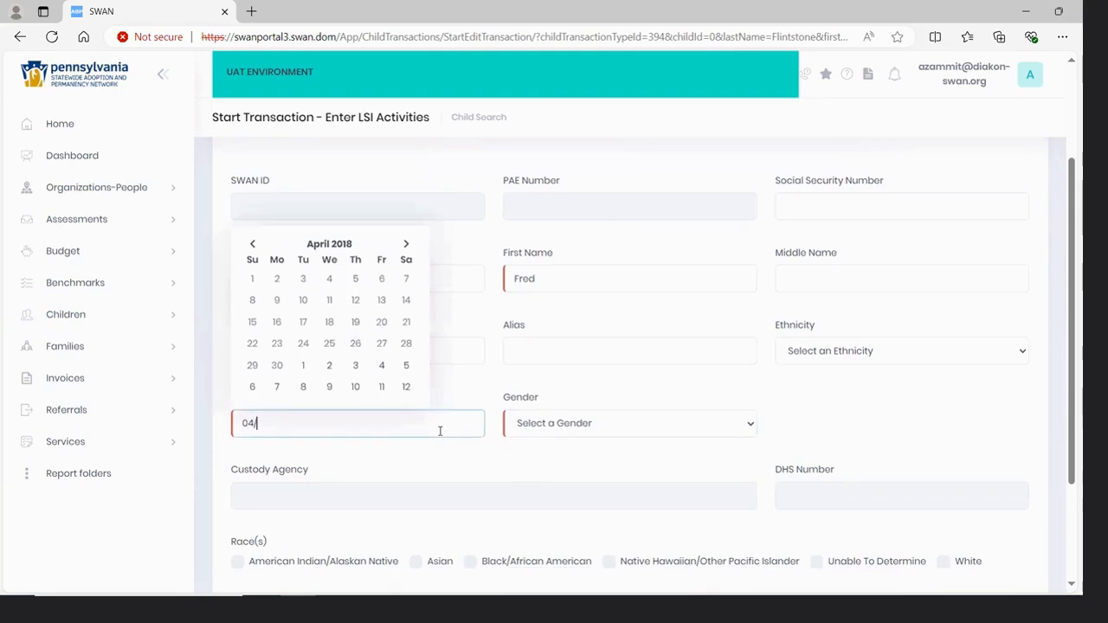
pyautogui.write('01/2018')
pyautogui.press('Tab')
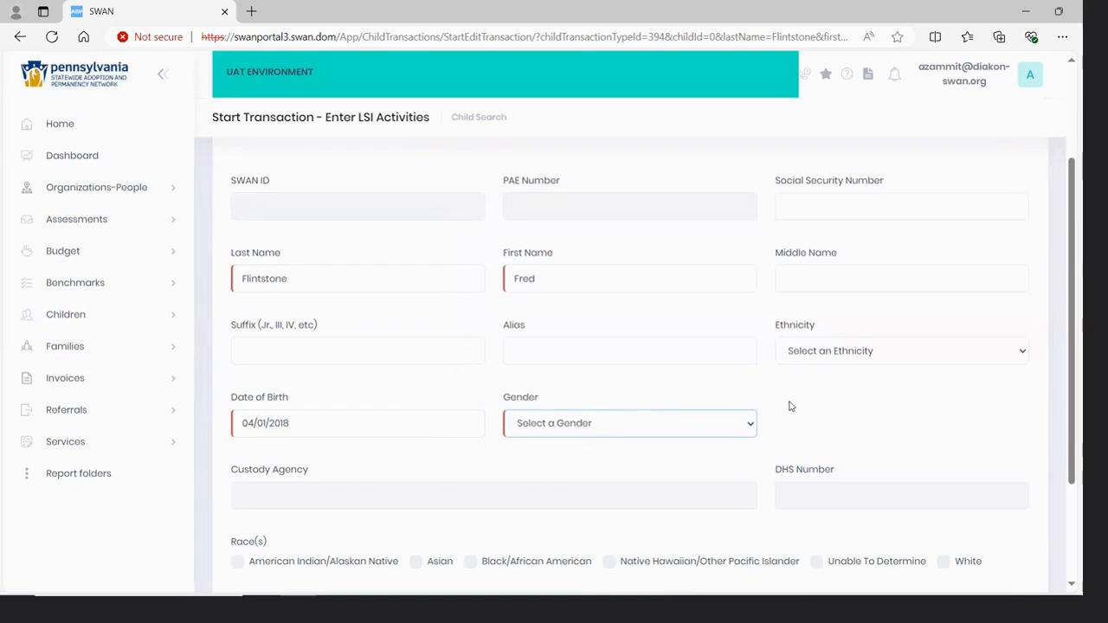
# Set the child's gender to Male and continue to the Agencies section
pyautogui.click(750, 428)
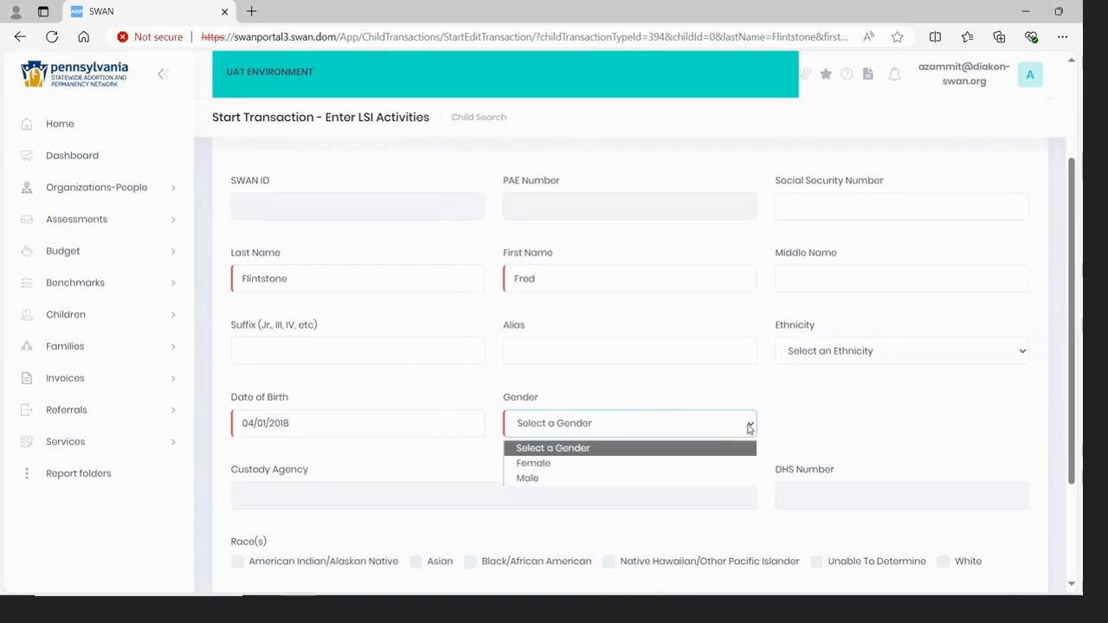
pyautogui.click(588, 478)
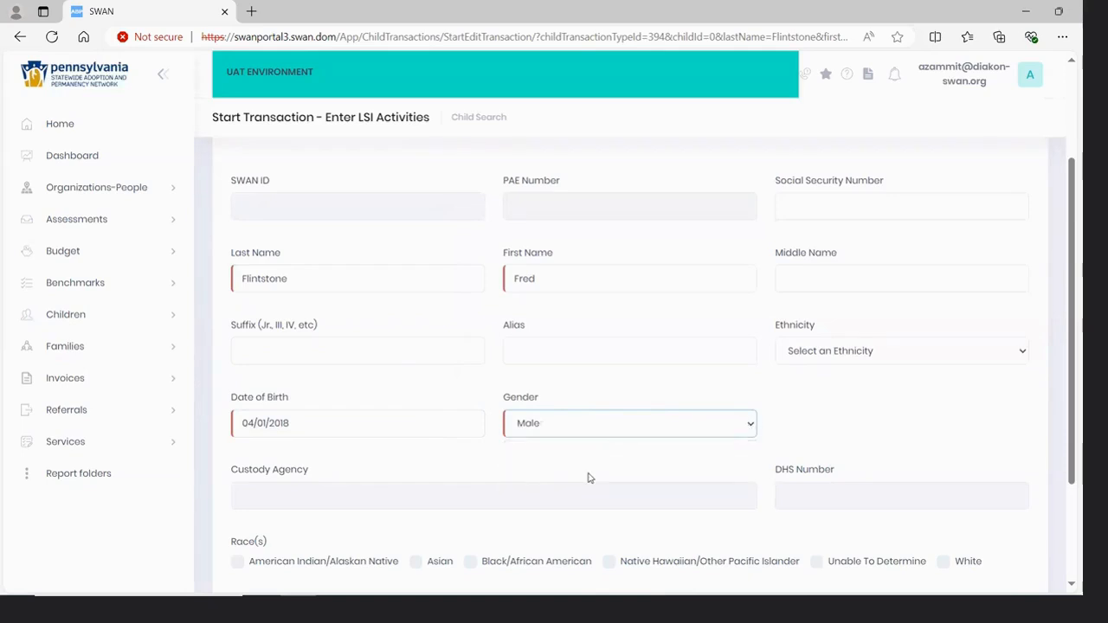
pyautogui.scroll(-1, 872, 435)
pyautogui.scroll(-2, 872, 434)
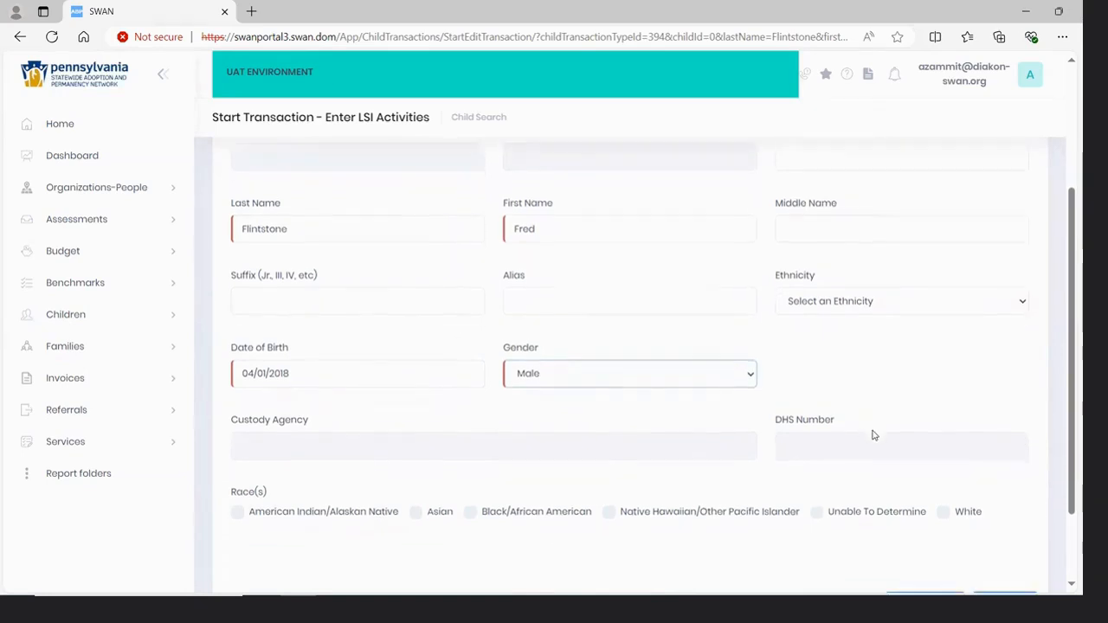
pyautogui.scroll(-1, 872, 434)
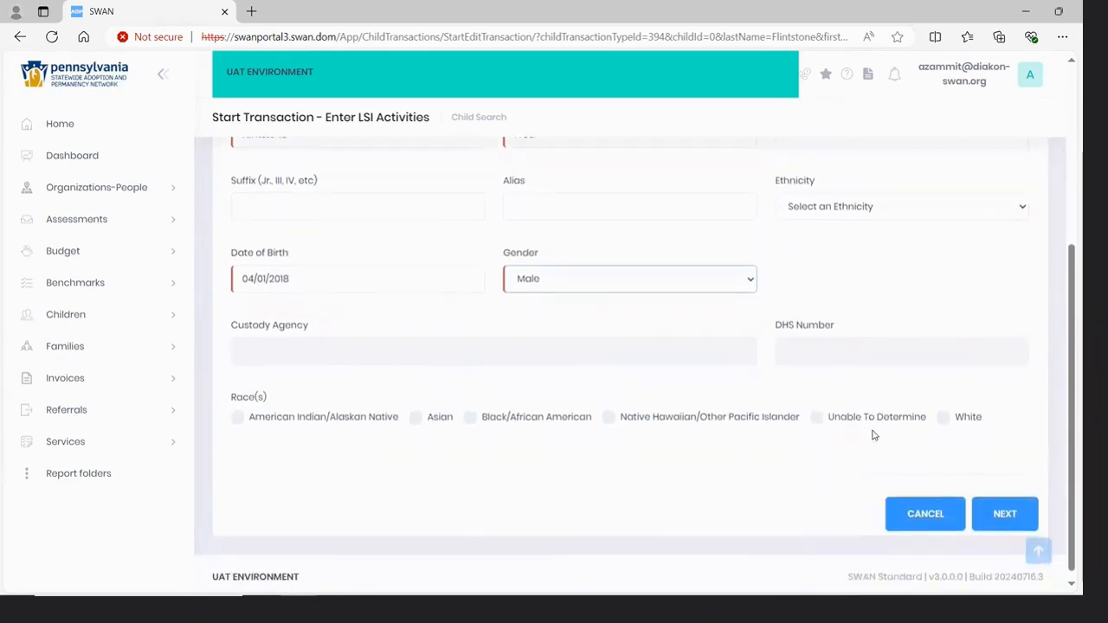
pyautogui.click(1004, 515)
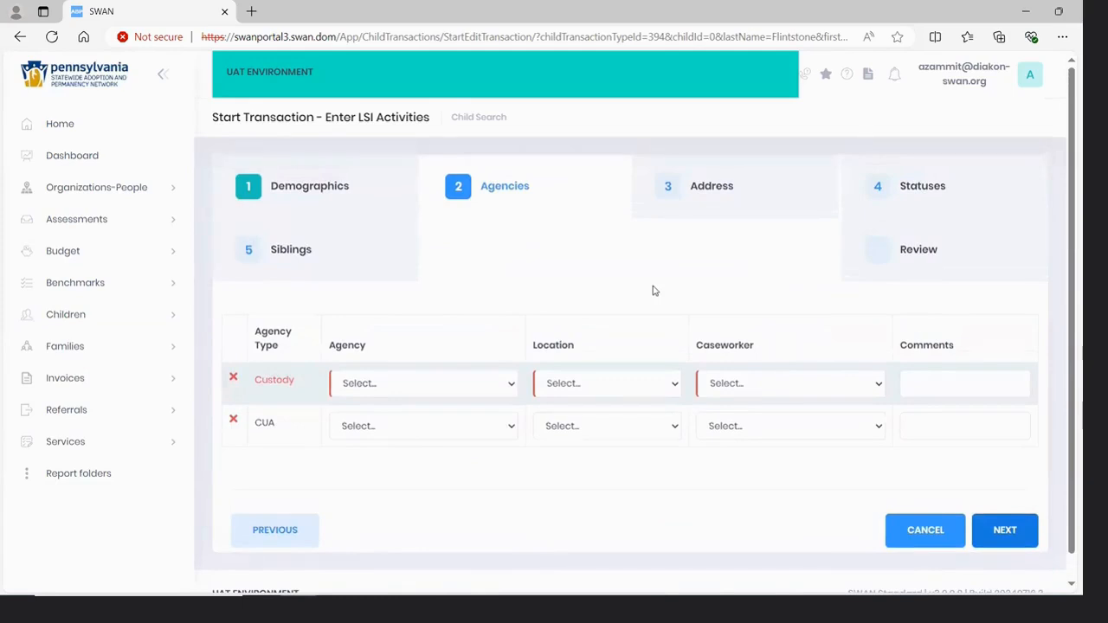
# Set the custody agency to Clarion County Children & Youth Services, keep the Clarion Office - Clarion PA location, and continue to the Address section
pyautogui.click(510, 392)
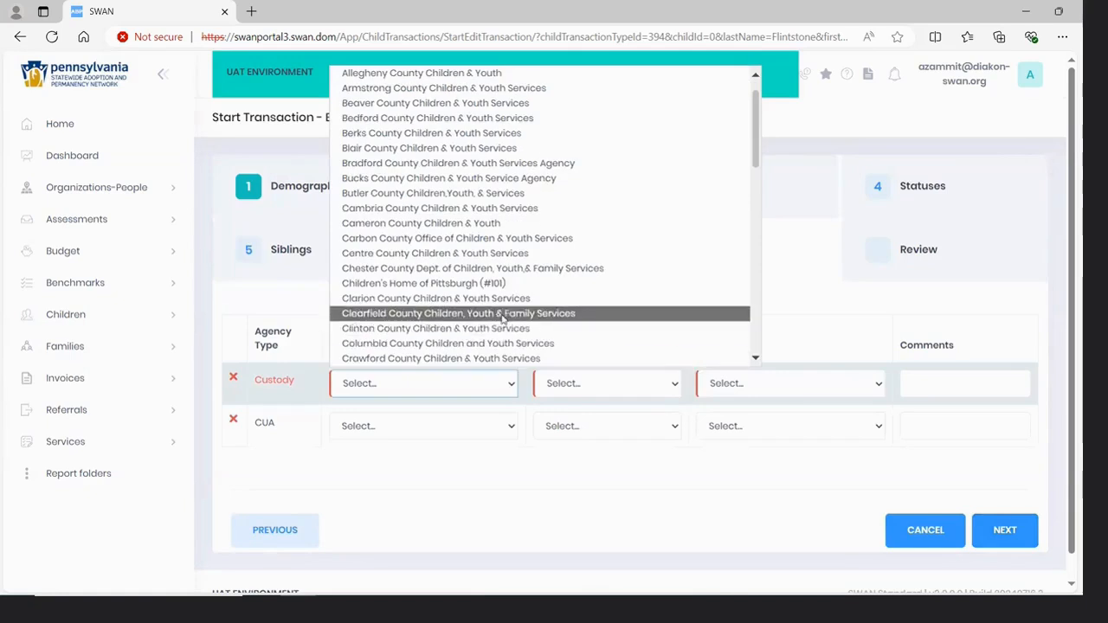
pyautogui.click(502, 303)
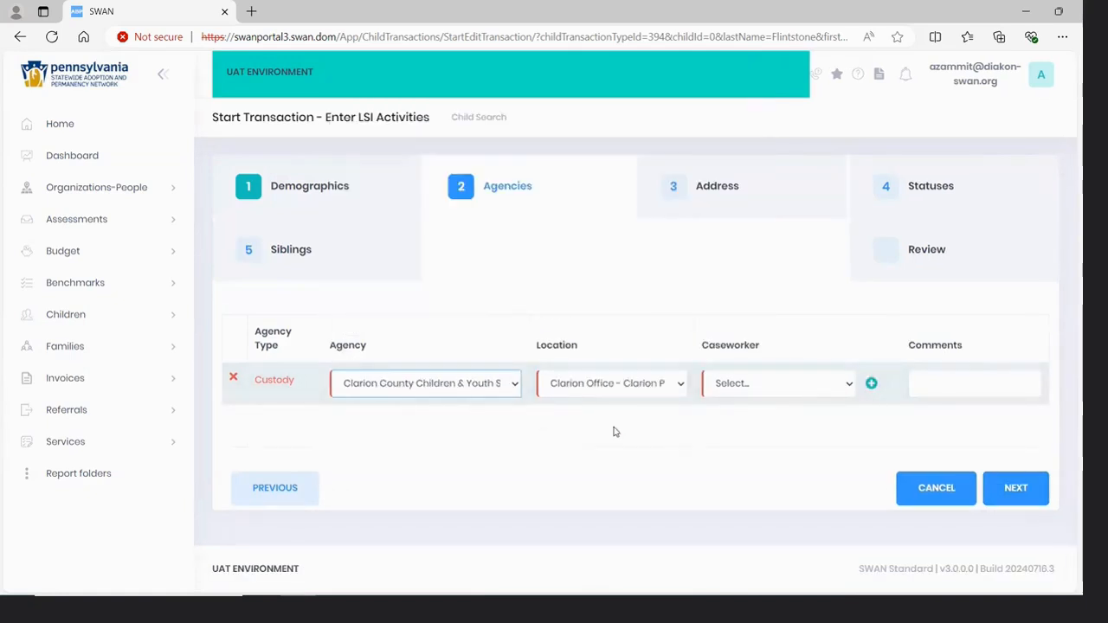
pyautogui.click(681, 386)
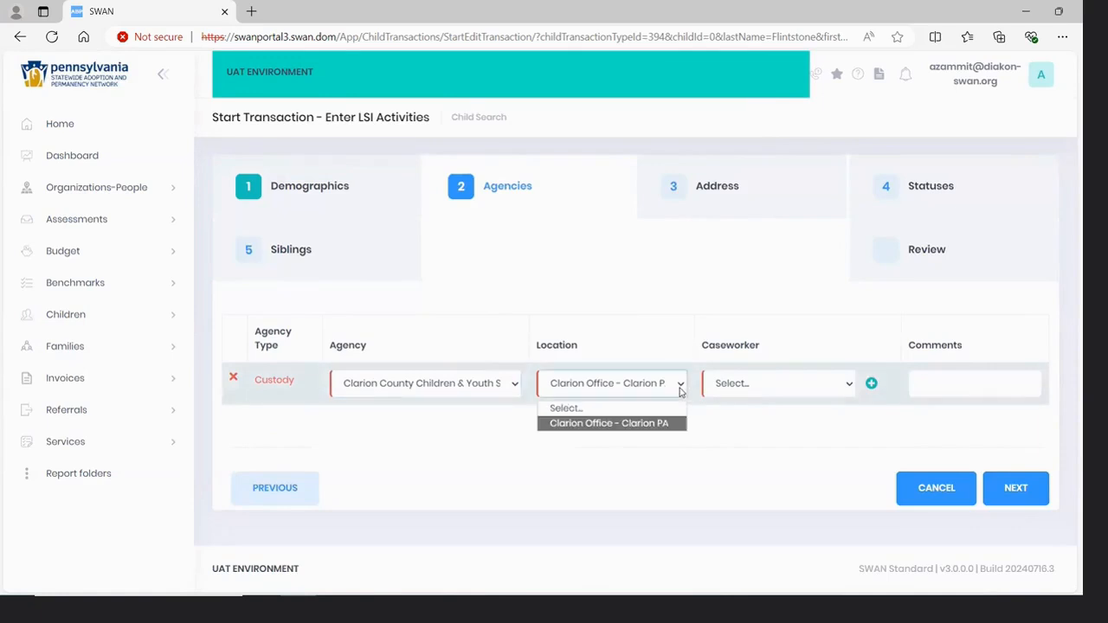
pyautogui.click(681, 388)
pyautogui.click(846, 387)
pyautogui.click(845, 387)
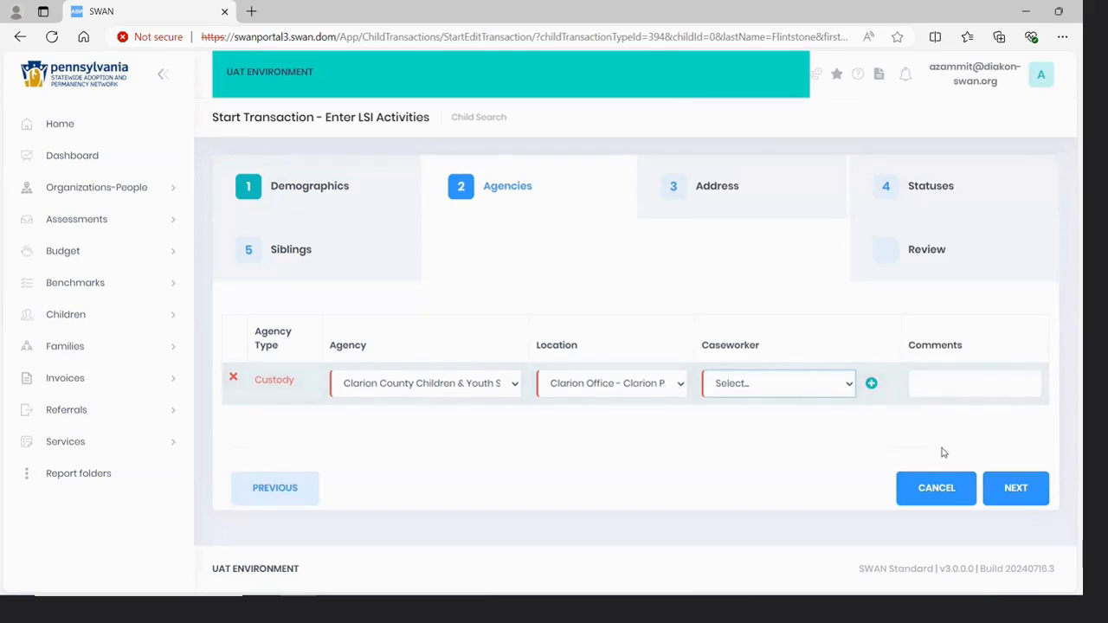
pyautogui.click(1019, 496)
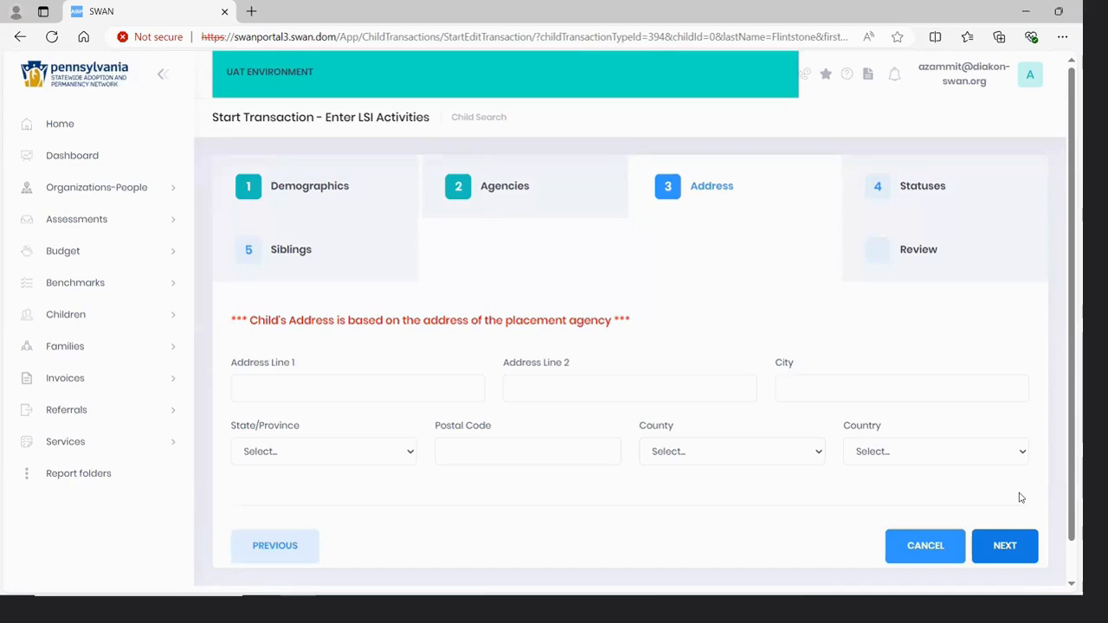
# Skip the Address section without entries and set the Initial LSI status date to 07/23/2024
pyautogui.click(996, 545)
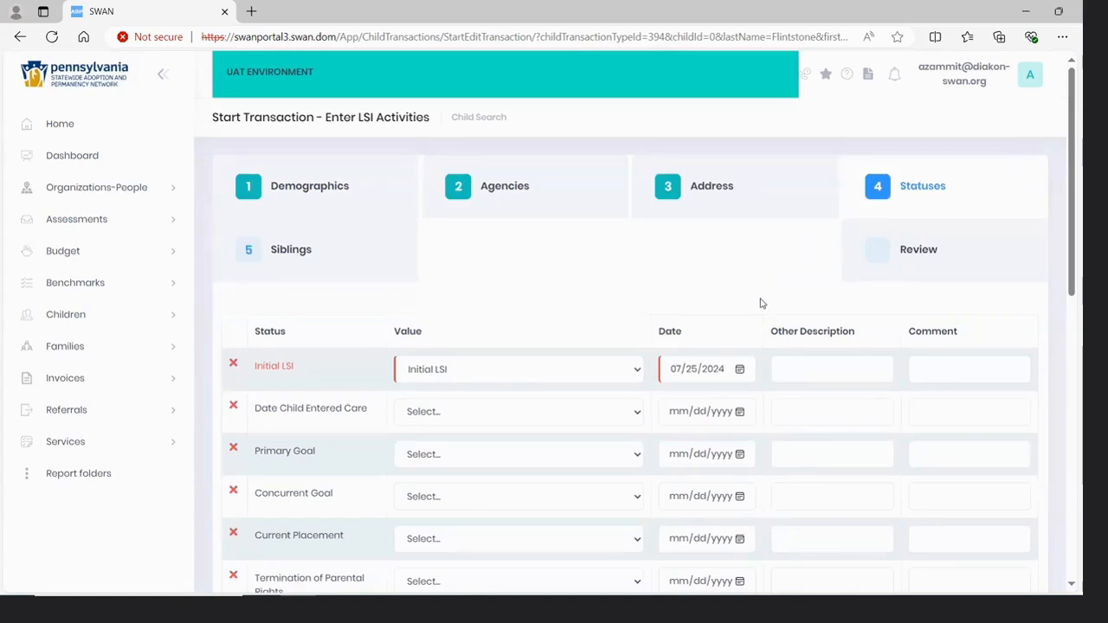
pyautogui.click(740, 370)
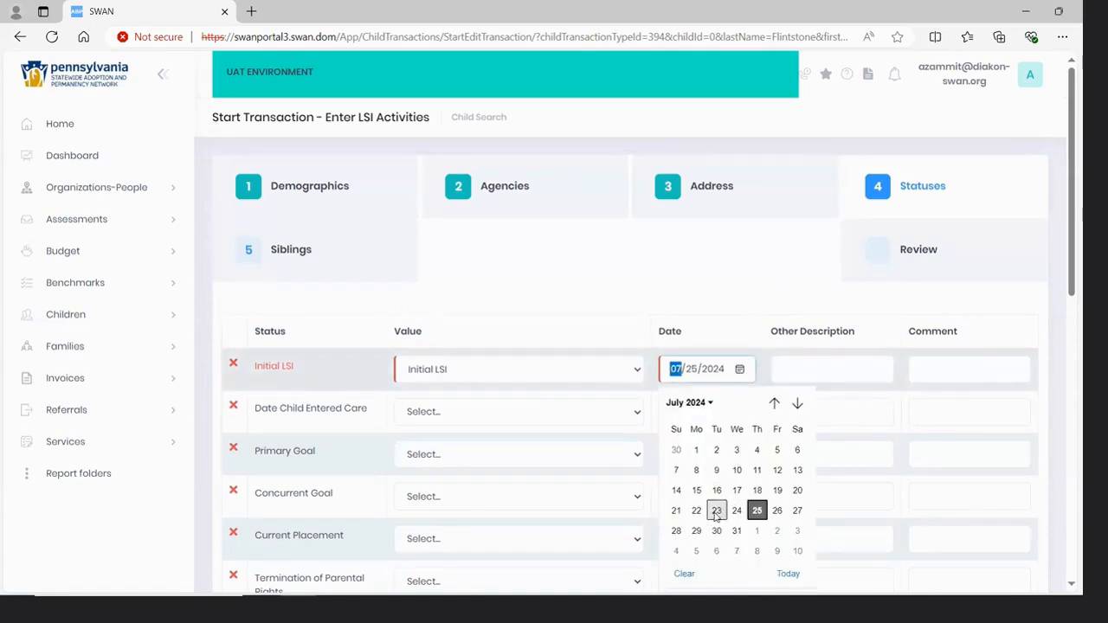
pyautogui.click(716, 511)
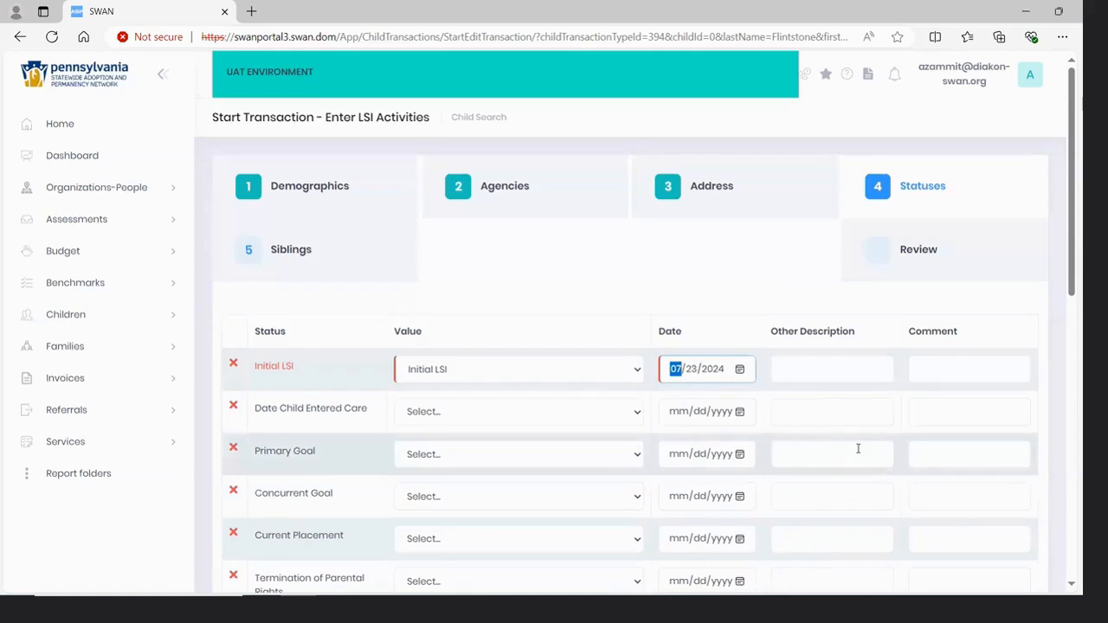
# Set the Date Child Entered Care status value to Date Child Entered Care with the date 07/23/2024
pyautogui.scroll(-2, 856, 448)
pyautogui.scroll(-2, 858, 448)
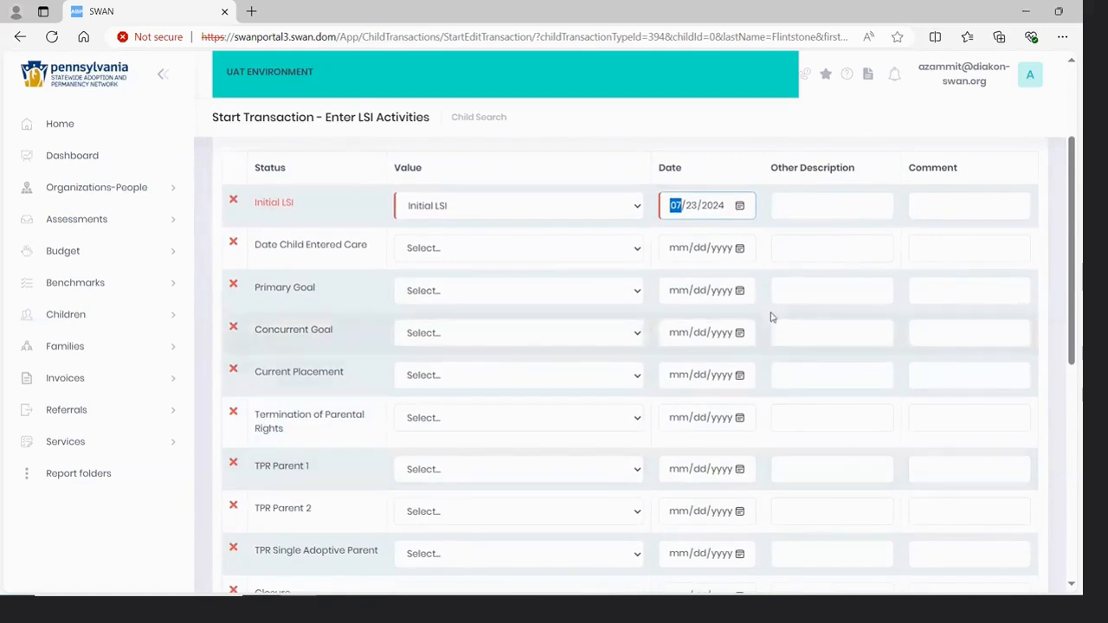
pyautogui.click(638, 251)
pyautogui.click(586, 288)
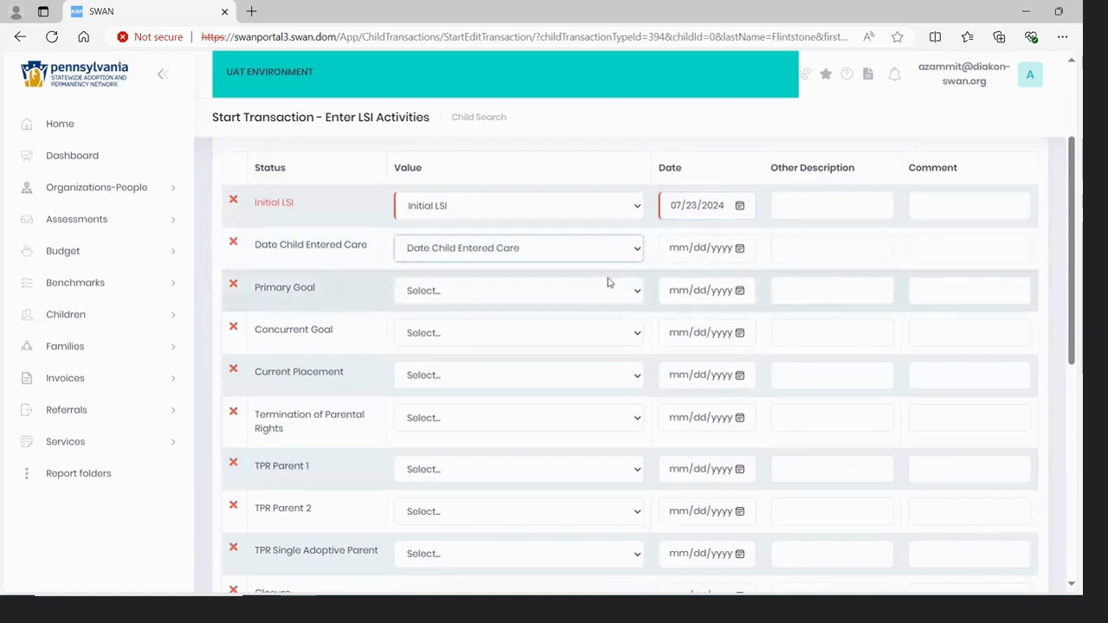
pyautogui.click(737, 252)
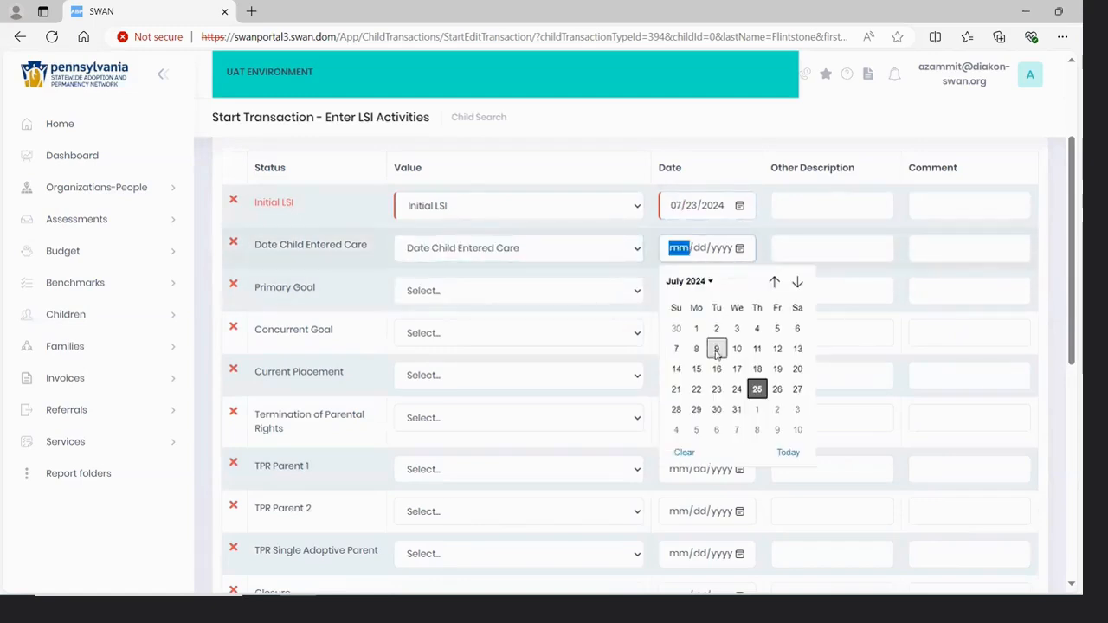
pyautogui.click(716, 390)
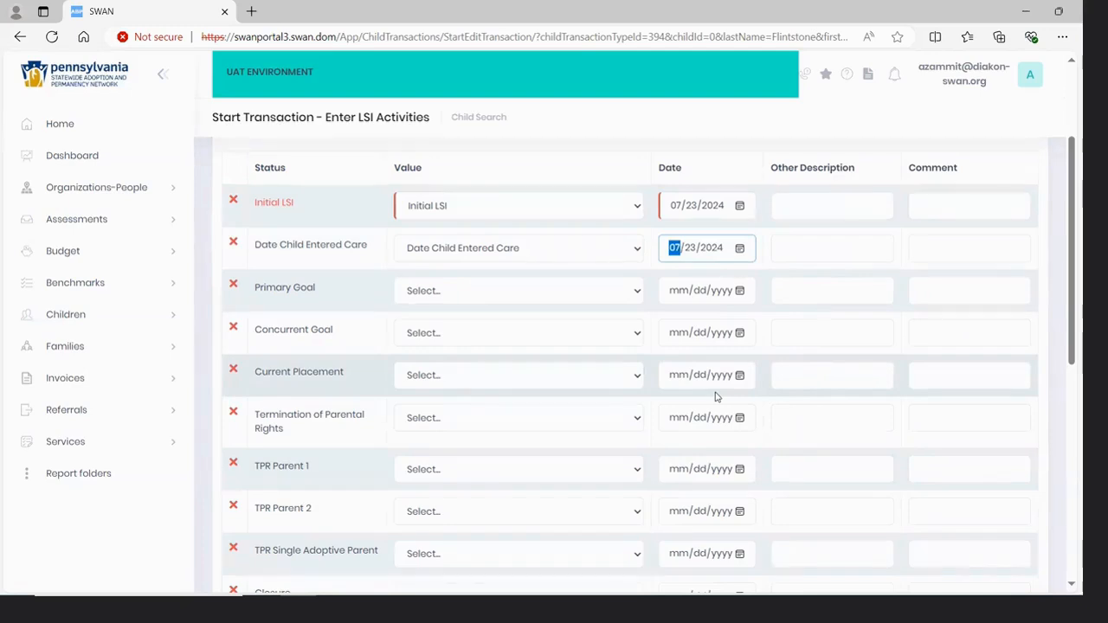
# Leave the remaining statuses blank, continue to the Siblings section, and skip it without entries to reach the Review section
pyautogui.scroll(-2, 1006, 465)
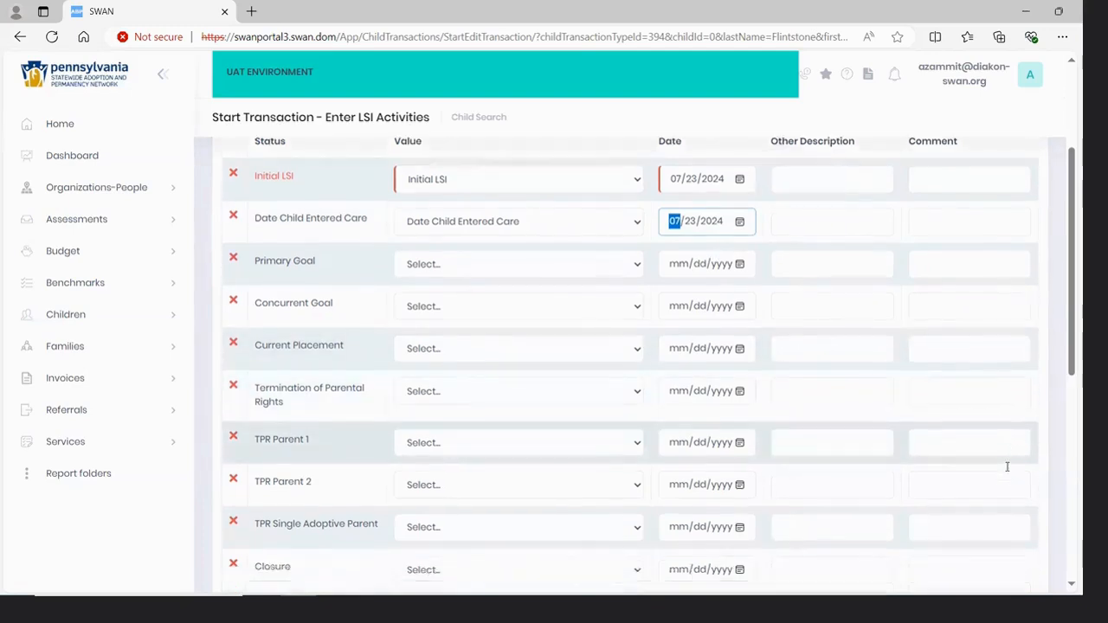
pyautogui.scroll(-3, 1007, 466)
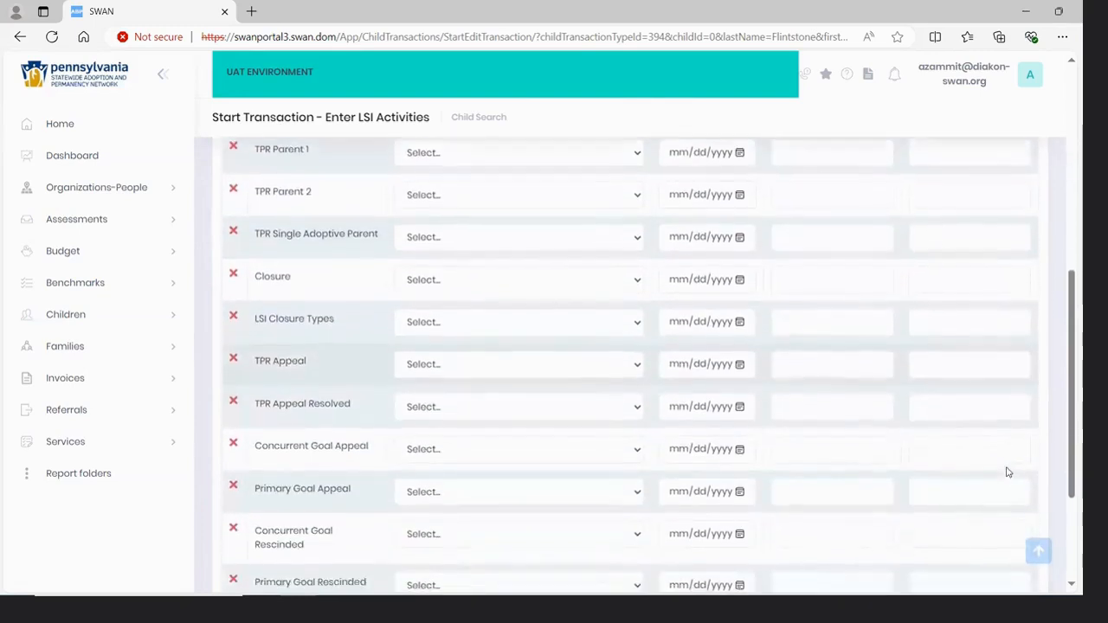
pyautogui.scroll(-1, 1007, 467)
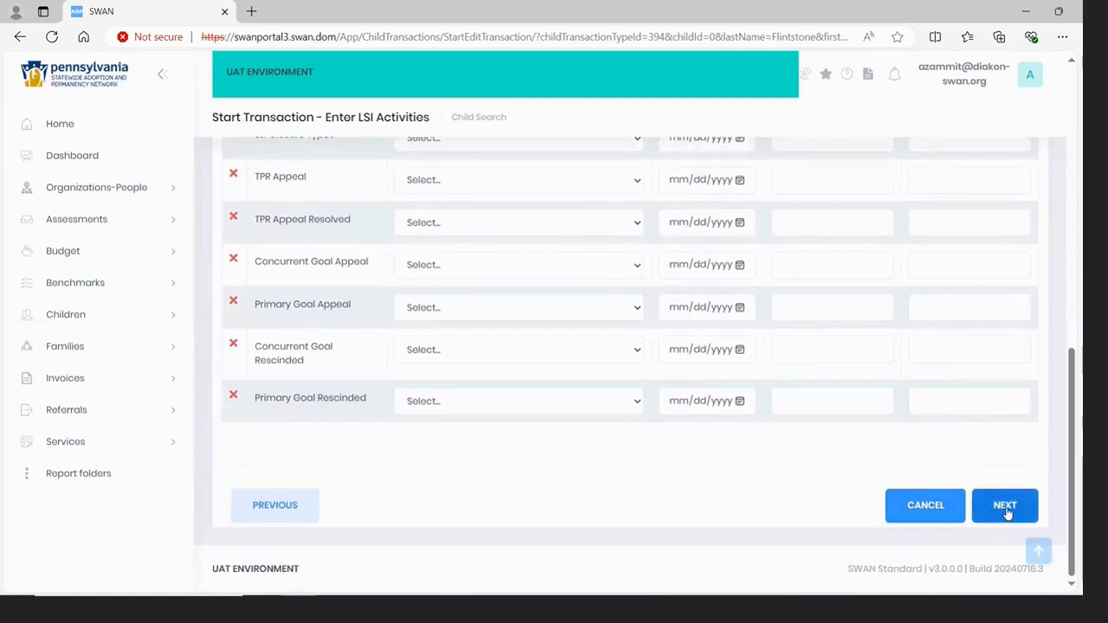
pyautogui.click(1004, 508)
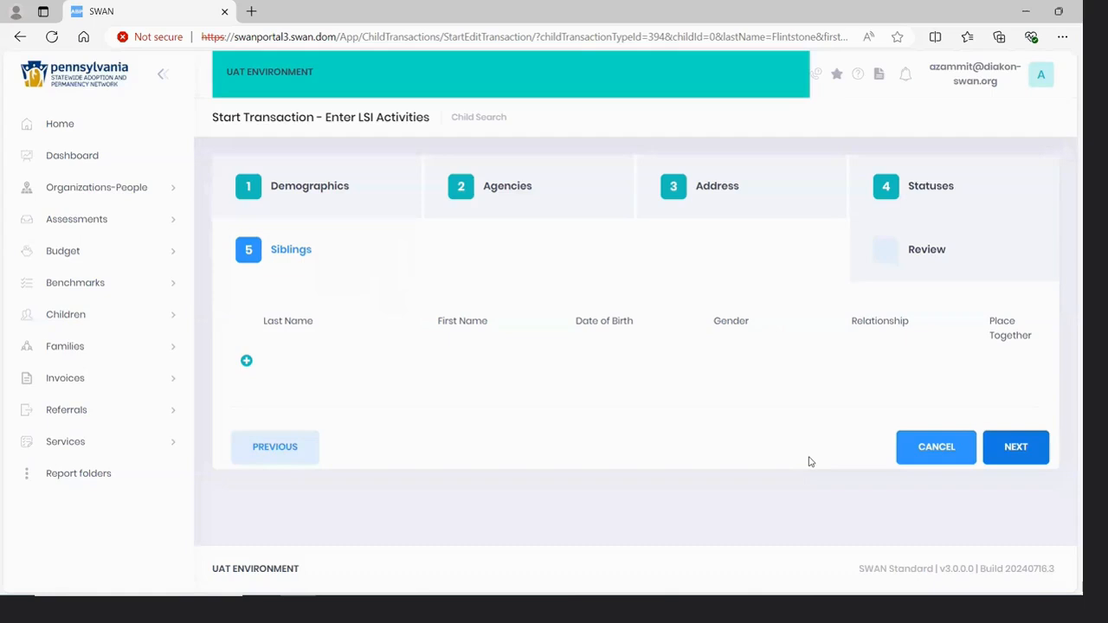
pyautogui.click(1016, 451)
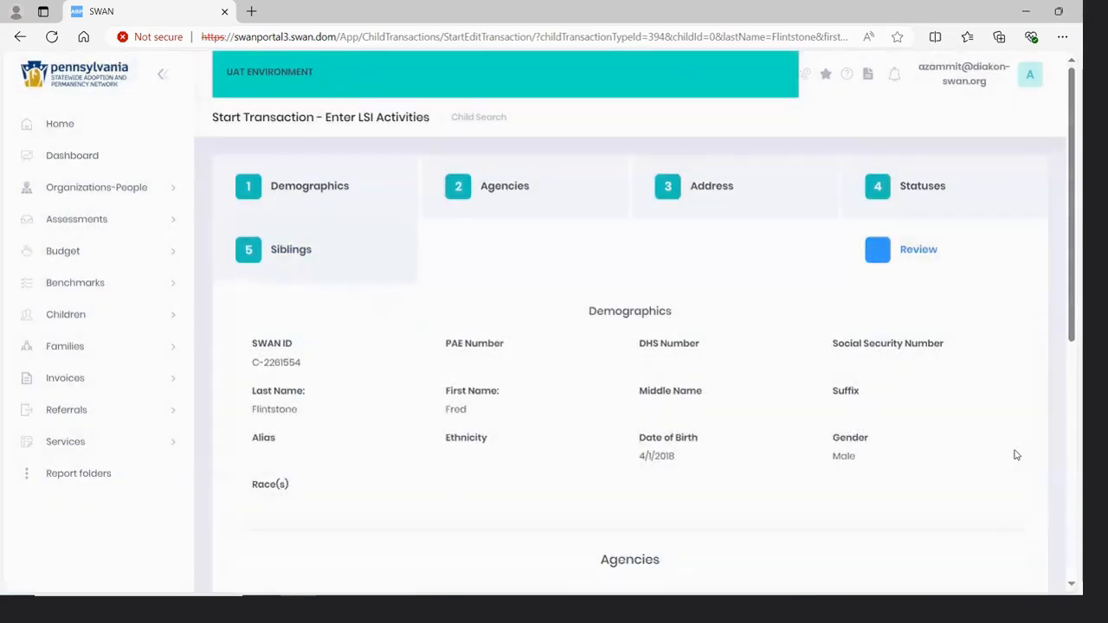
# Review the entered demographics, agencies and statuses, and finish the Enter LSI Activities transaction to create the child record
pyautogui.scroll(-2, 1016, 454)
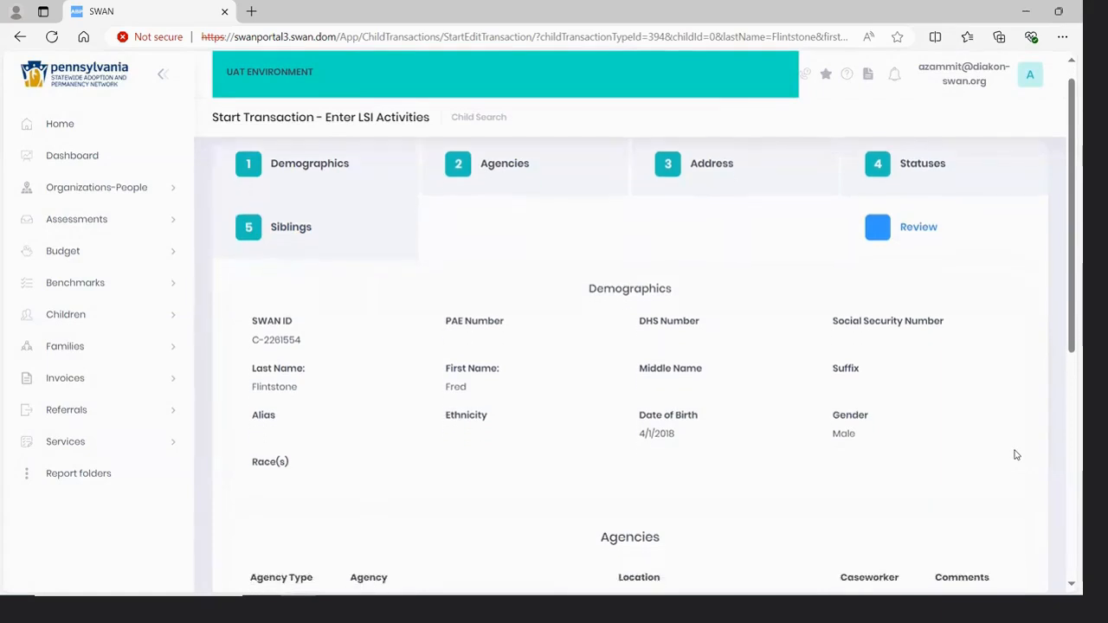
pyautogui.scroll(-3, 1016, 455)
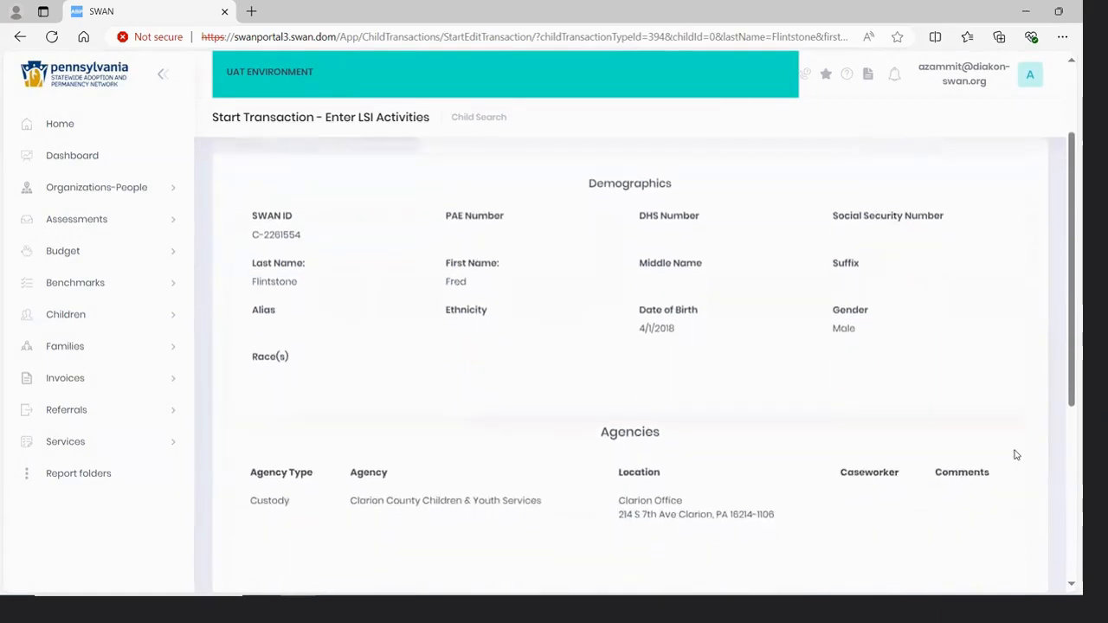
pyautogui.scroll(-3, 1017, 454)
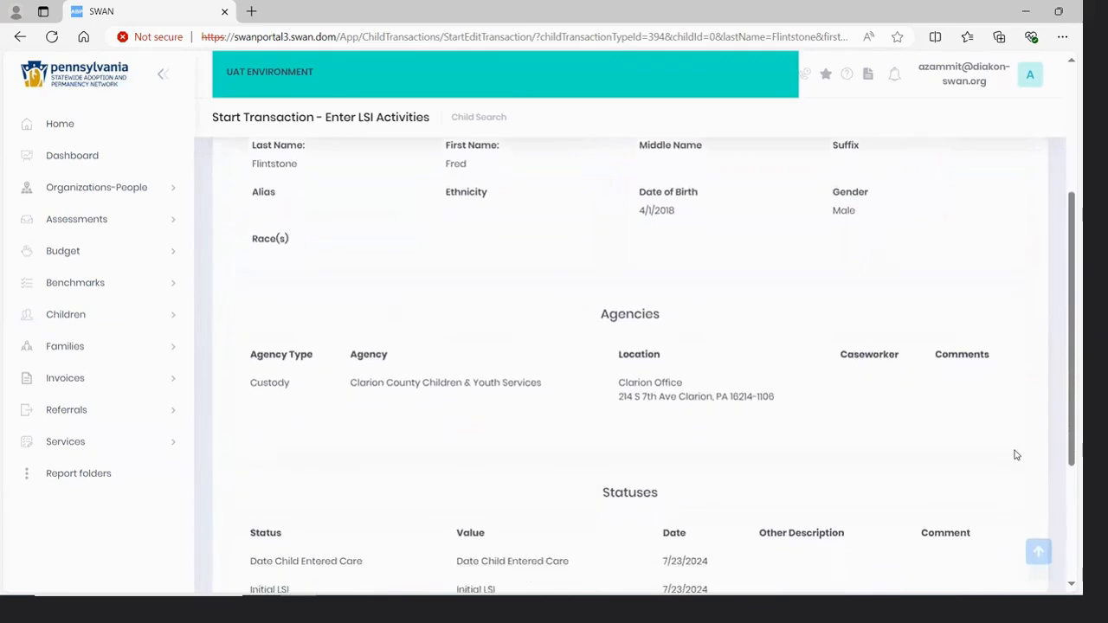
pyautogui.scroll(-3, 1016, 454)
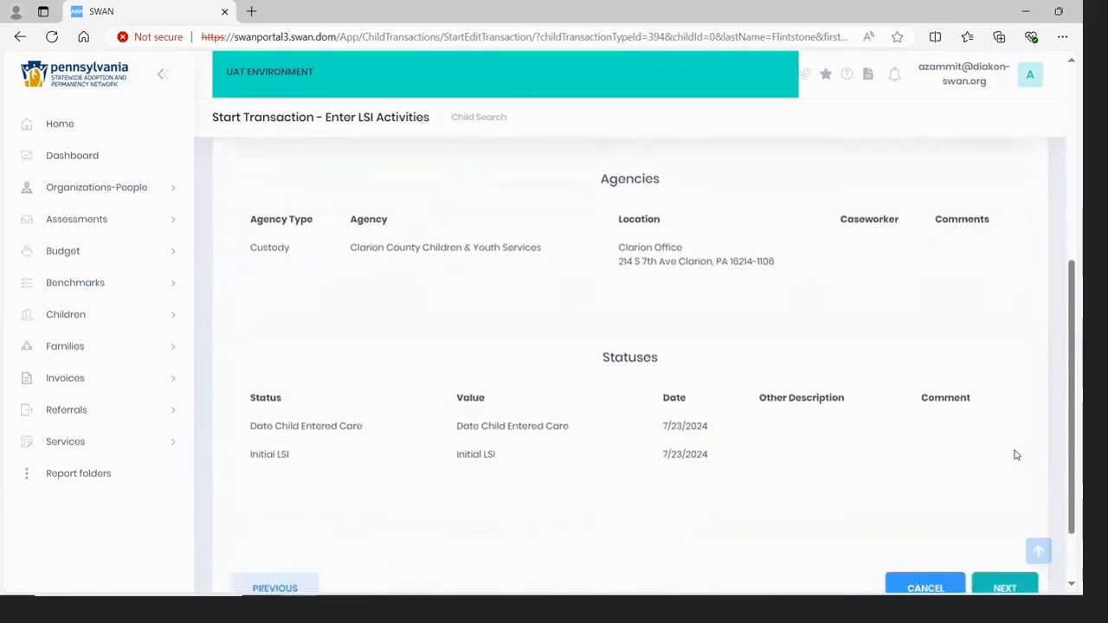
pyautogui.scroll(-2, 1016, 455)
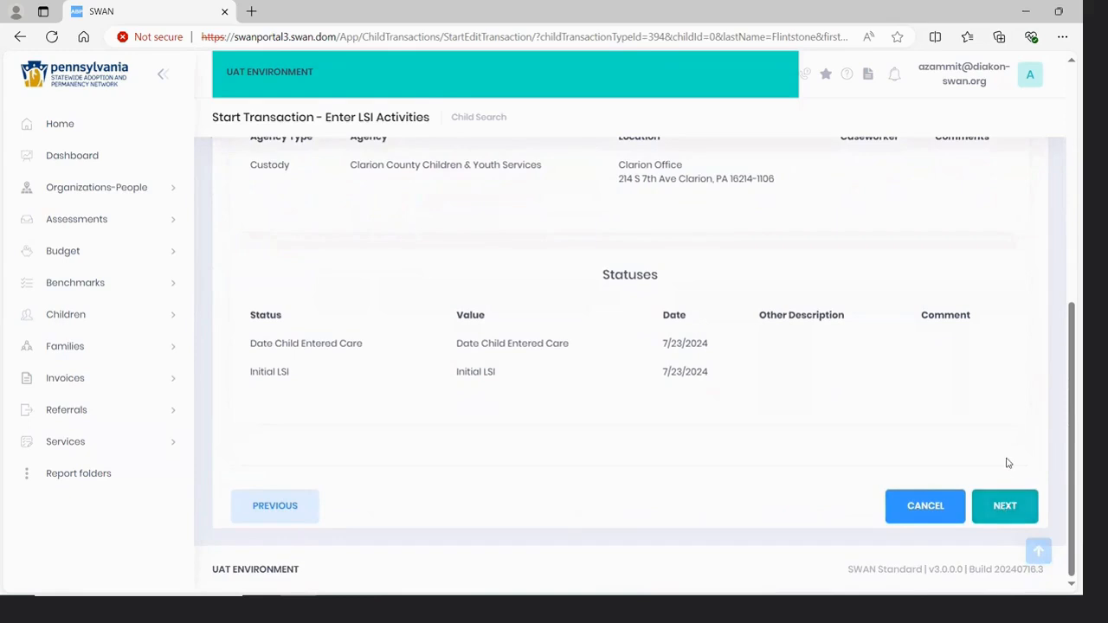
pyautogui.click(1002, 509)
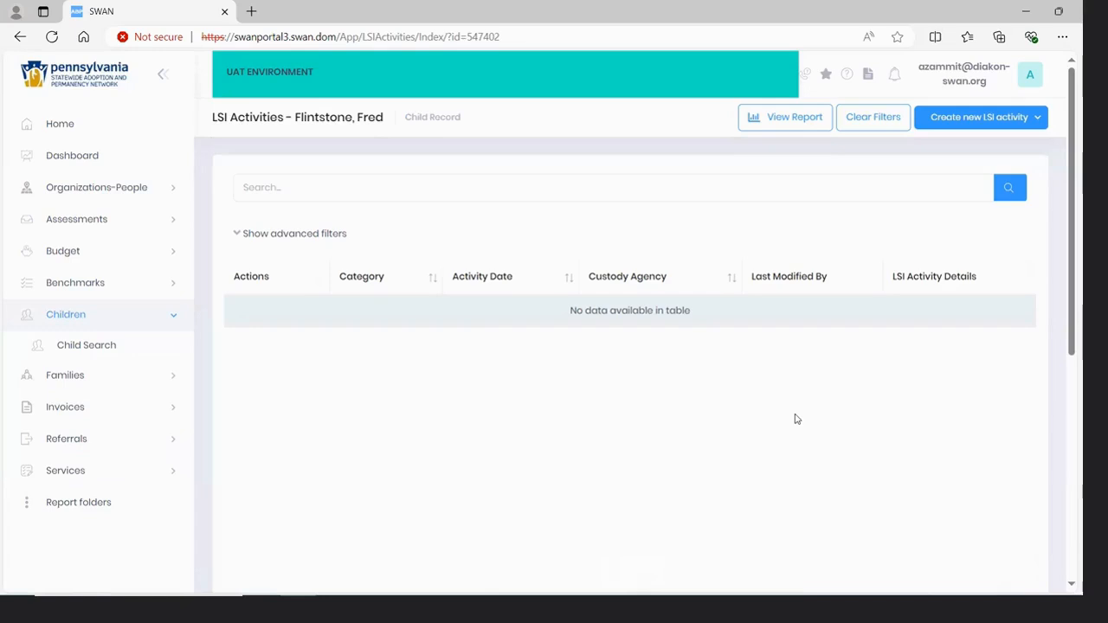
# View the activity types available for a new LSI activity without choosing one, and go to the child's record
pyautogui.click(1040, 123)
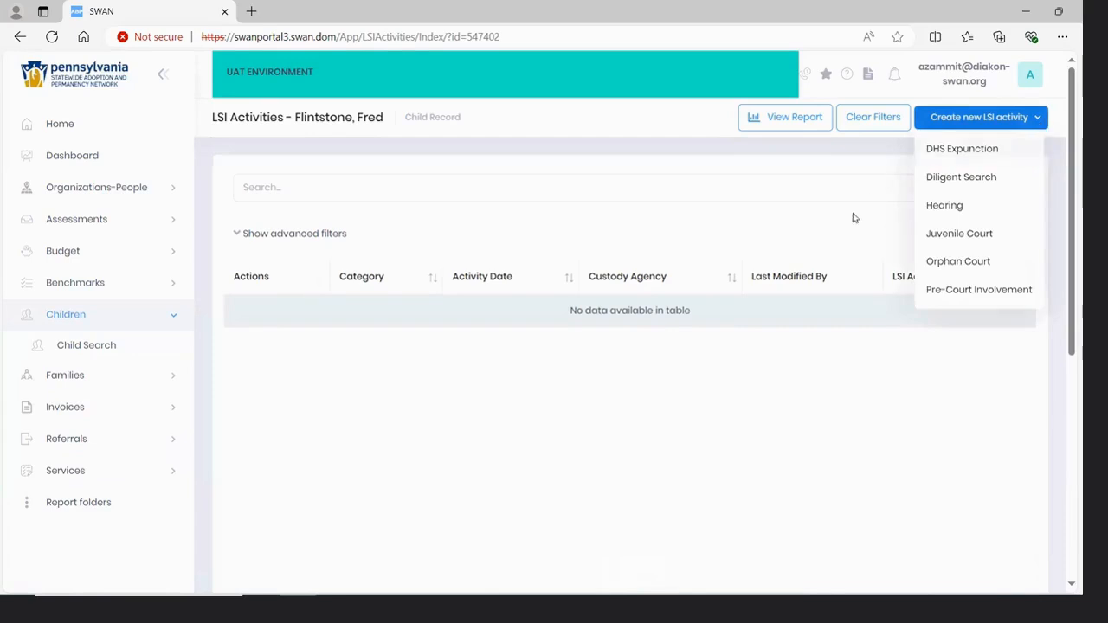
pyautogui.click(833, 245)
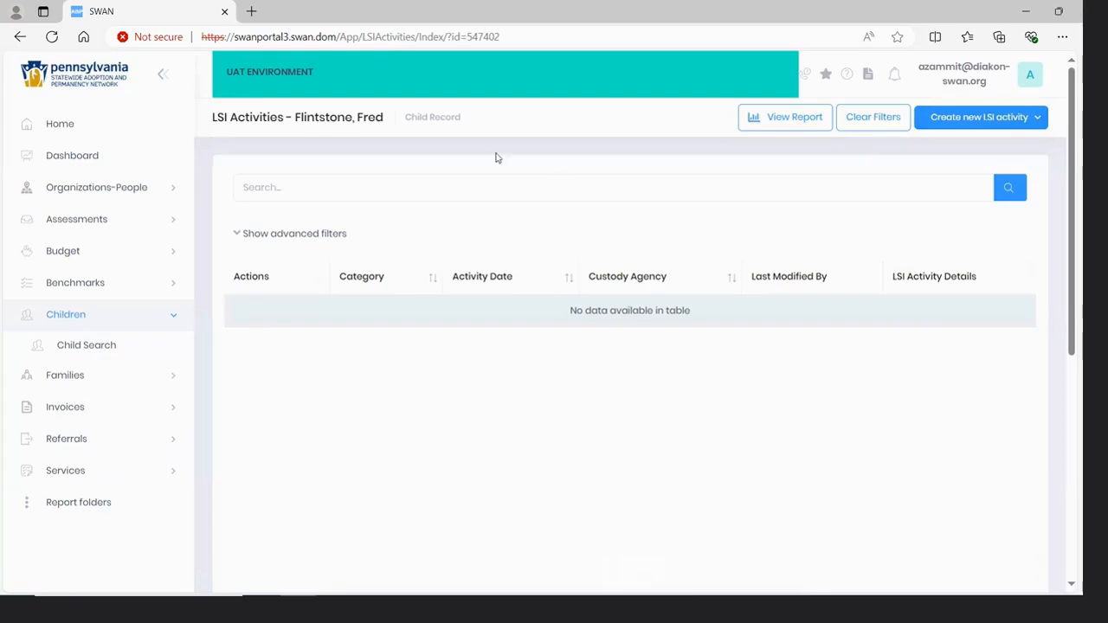
pyautogui.click(421, 119)
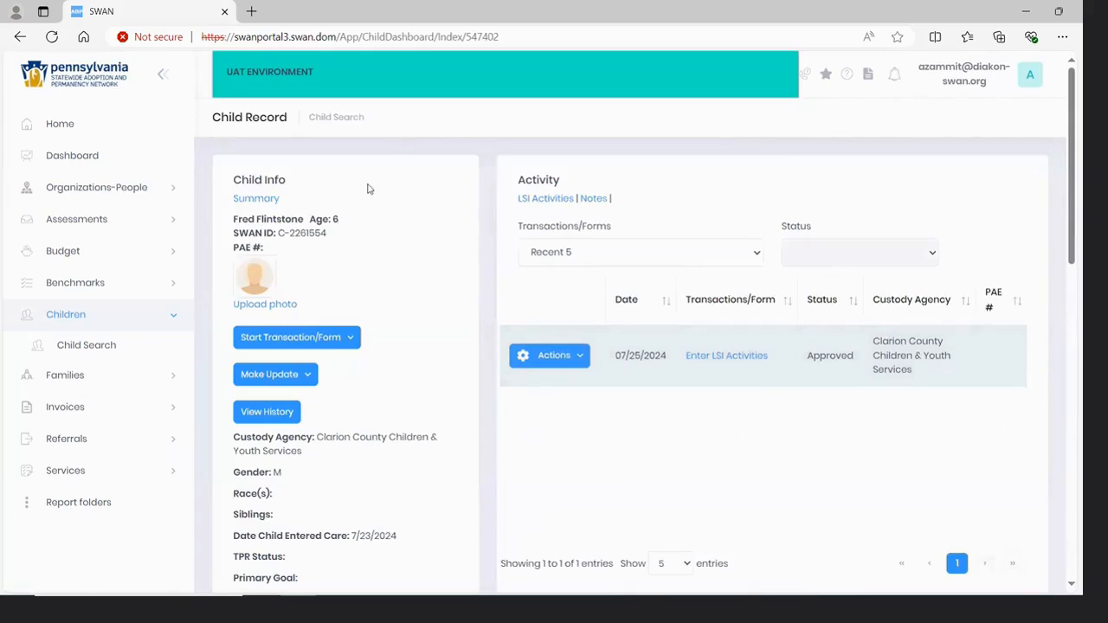
# Examine the new child record's Child Info, Activity and Services sections, and return to Child Search
pyautogui.scroll(-2, 373, 268)
pyautogui.scroll(-3, 373, 267)
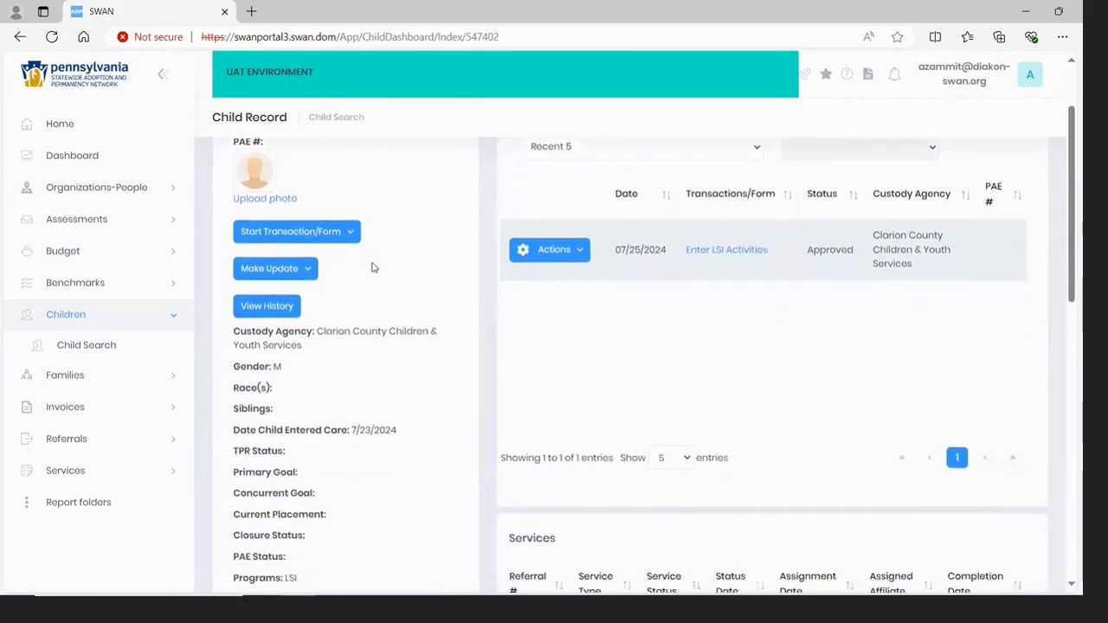
pyautogui.scroll(3, 373, 268)
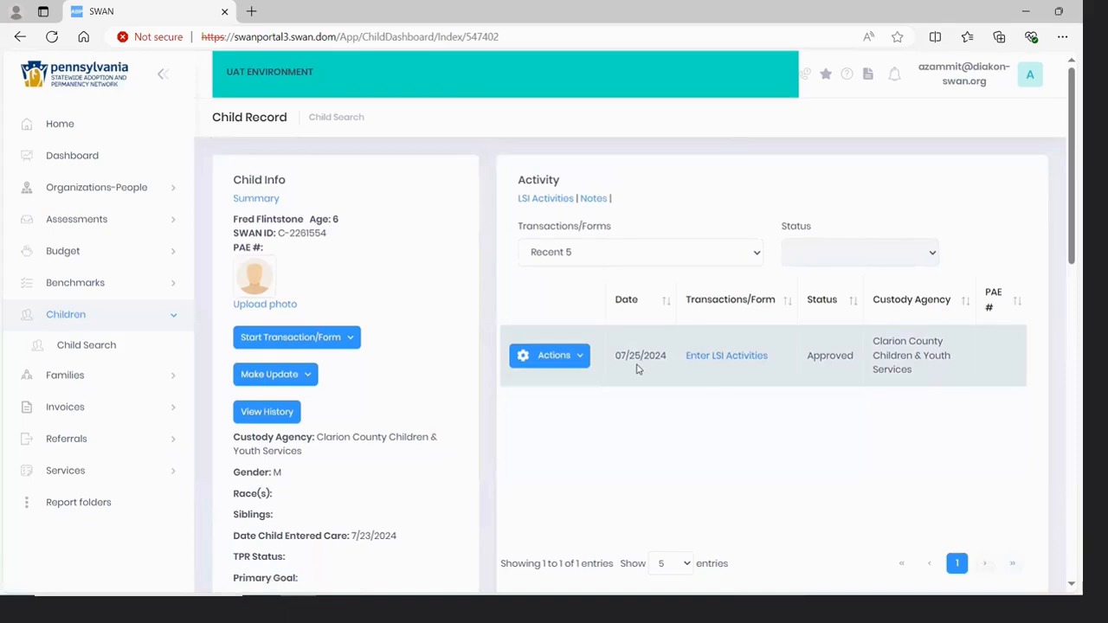
pyautogui.scroll(-3, 703, 431)
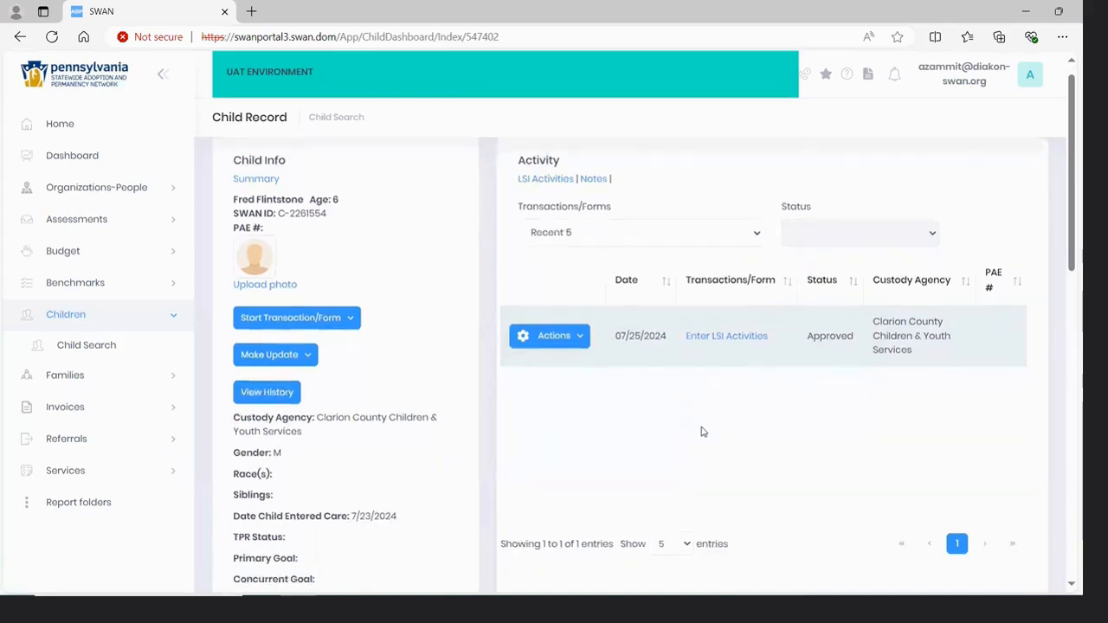
pyautogui.scroll(-3, 703, 431)
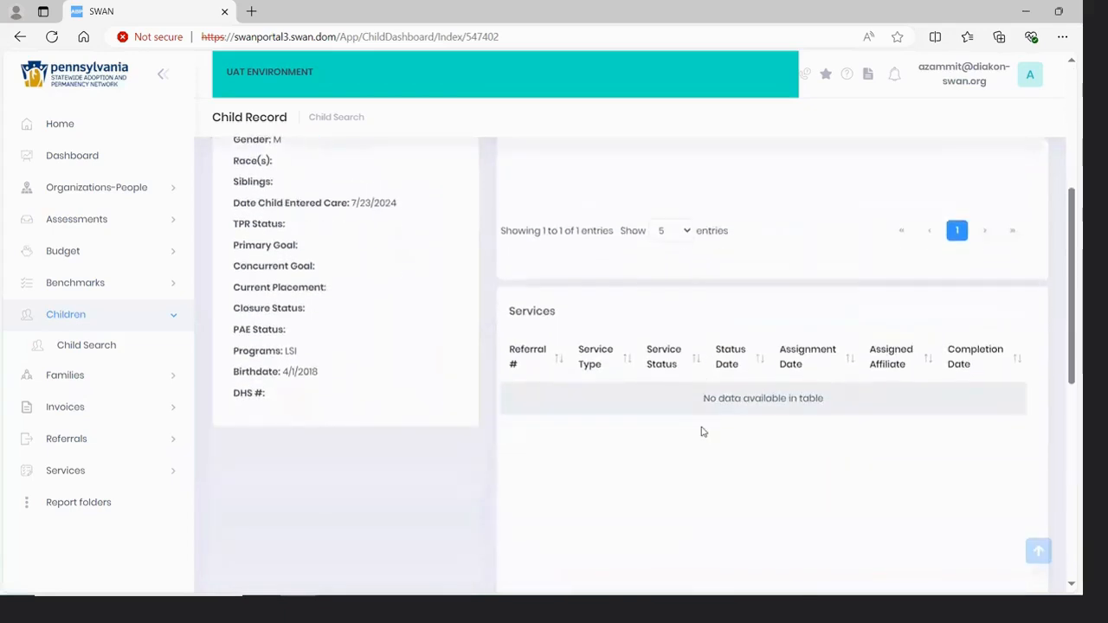
pyautogui.scroll(-1, 703, 431)
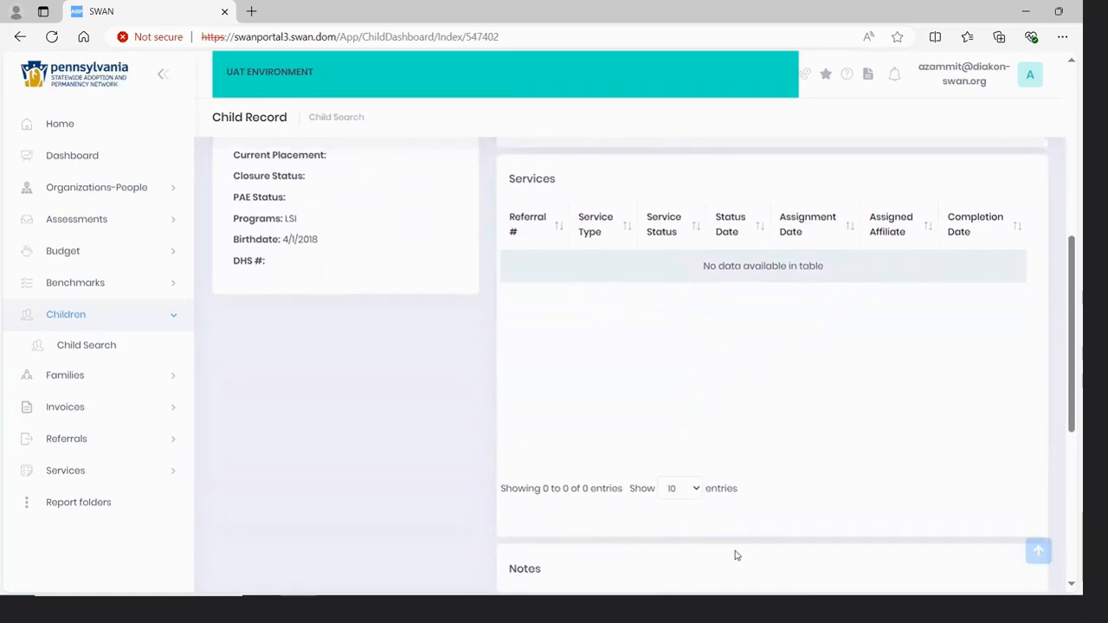
pyautogui.scroll(5, 784, 465)
pyautogui.scroll(1, 784, 467)
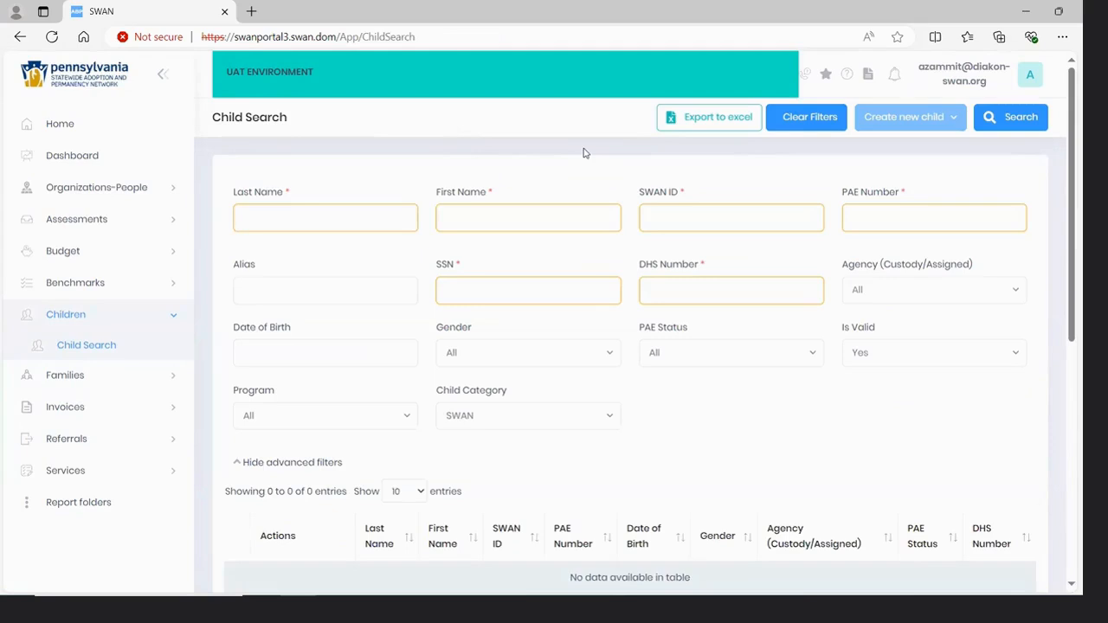
# Search for another existing child by entering the child's last name and first name
pyautogui.click(399, 217)
pyautogui.write('Simpson')
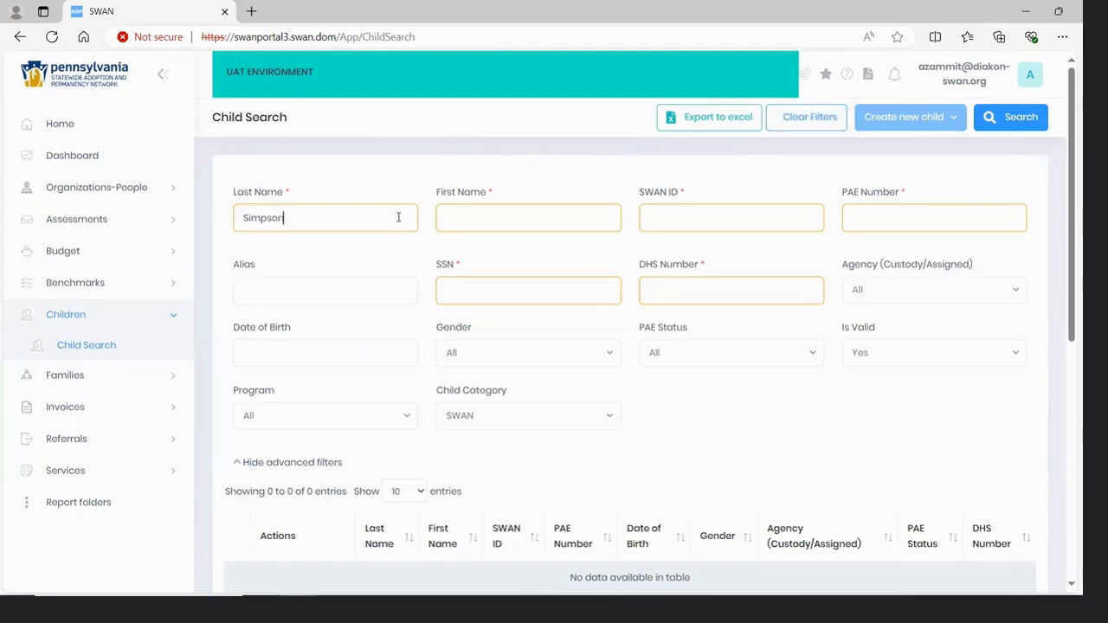
pyautogui.press('Tab')
pyautogui.write('Bart')
pyautogui.click(997, 121)
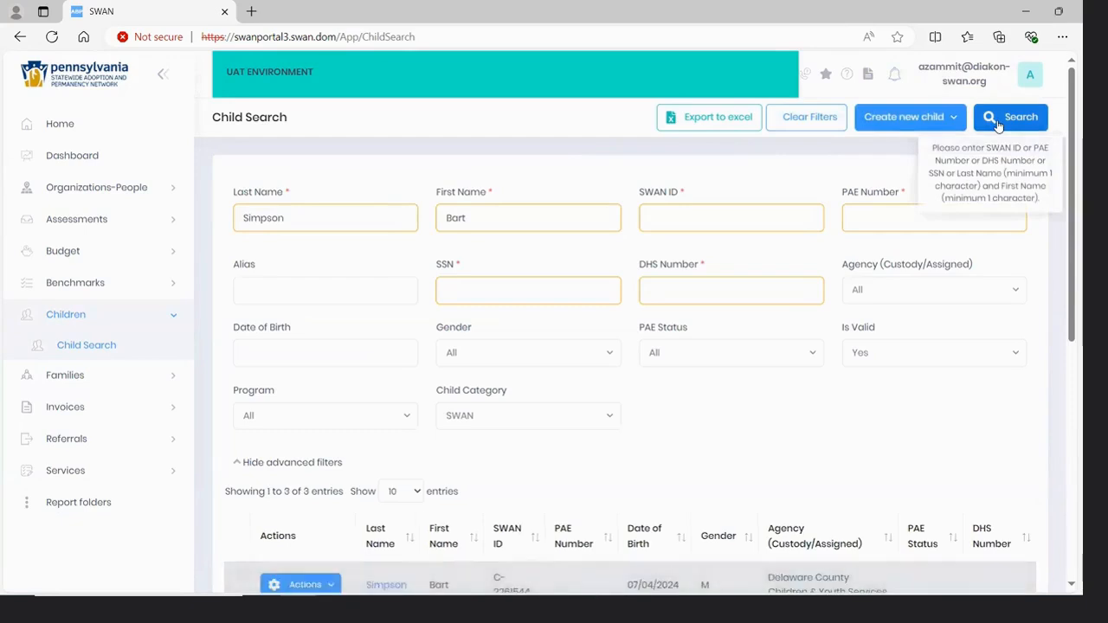
# Open the record of the matching child whose agency is Delaware County Children & Youth Services
pyautogui.scroll(-1, 978, 402)
pyautogui.scroll(-3, 978, 402)
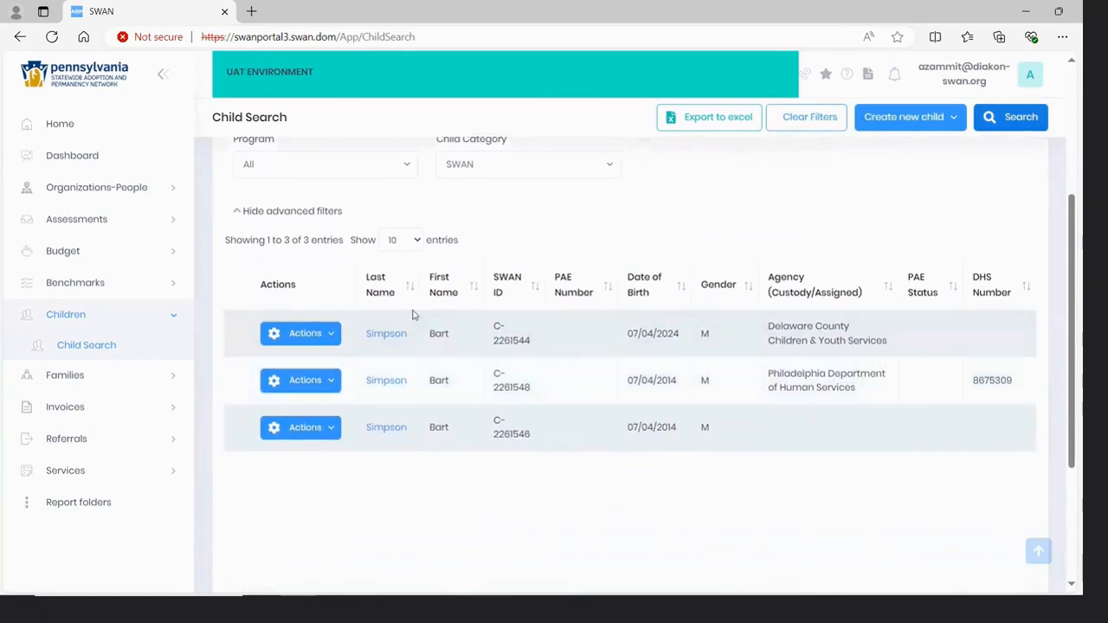
pyautogui.click(377, 337)
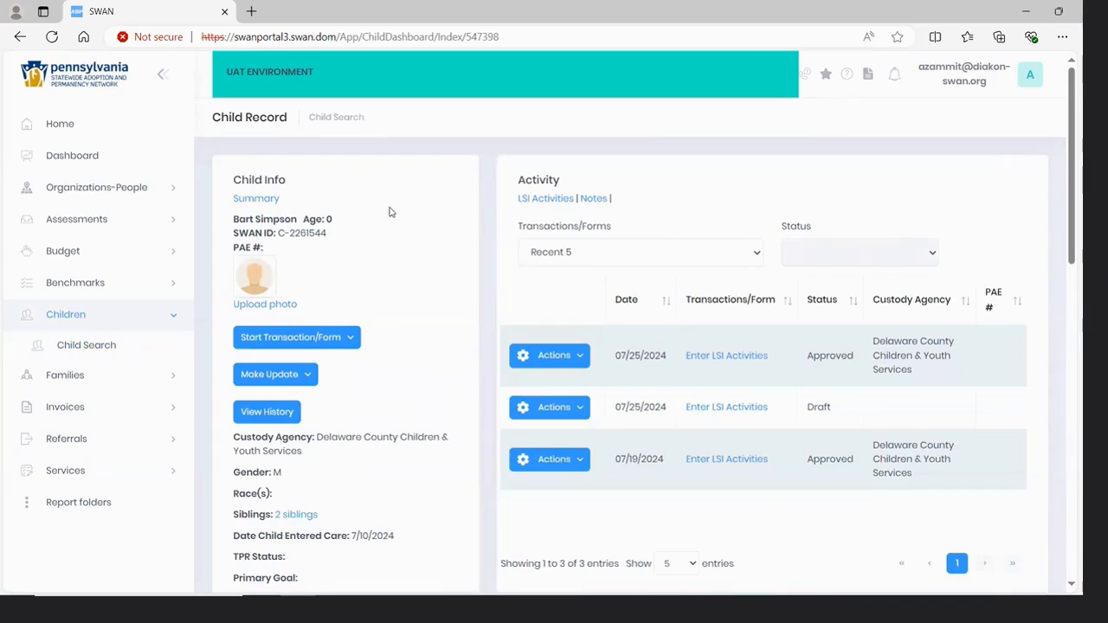
# Open the child's Summary, read its sections from Demographics through Statuses, and return to the Child Record
pyautogui.click(254, 205)
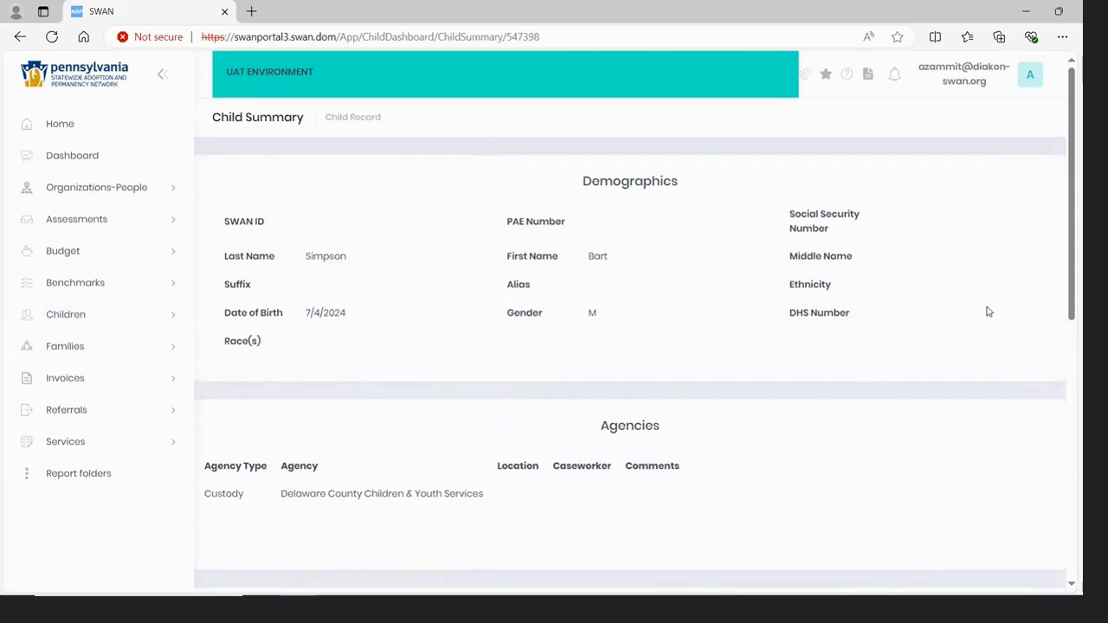
pyautogui.scroll(-2, 989, 311)
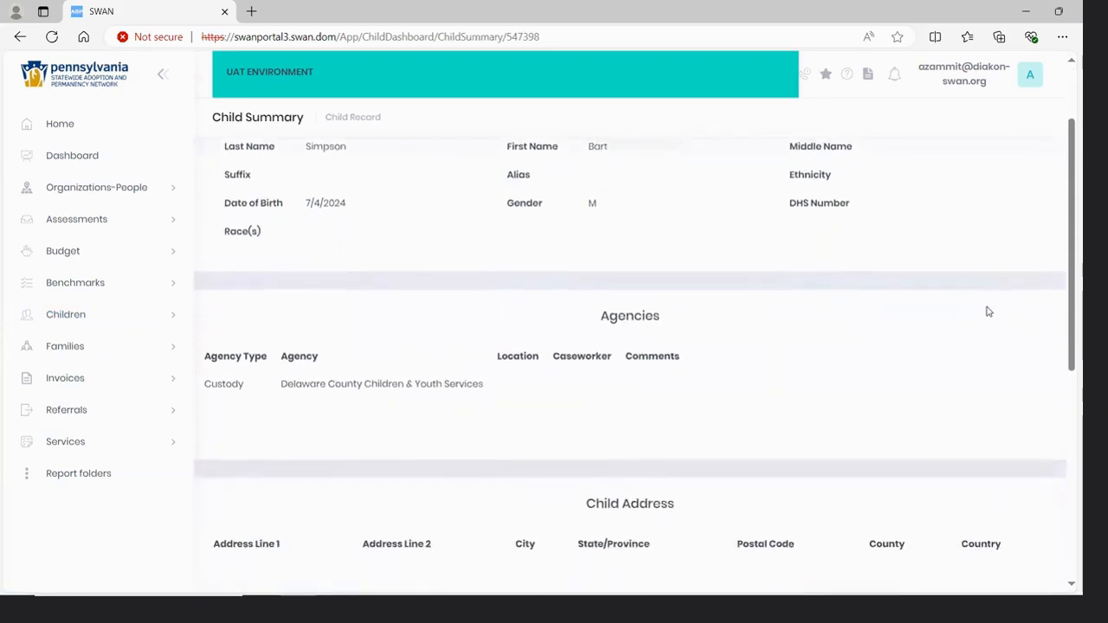
pyautogui.scroll(-1, 988, 311)
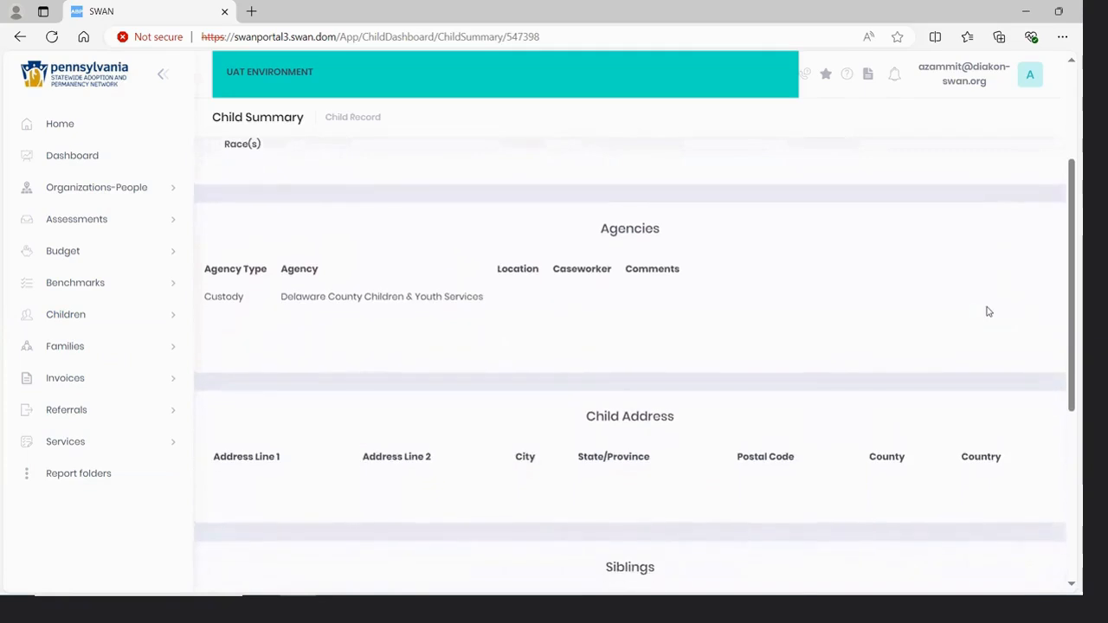
pyautogui.scroll(-2, 988, 312)
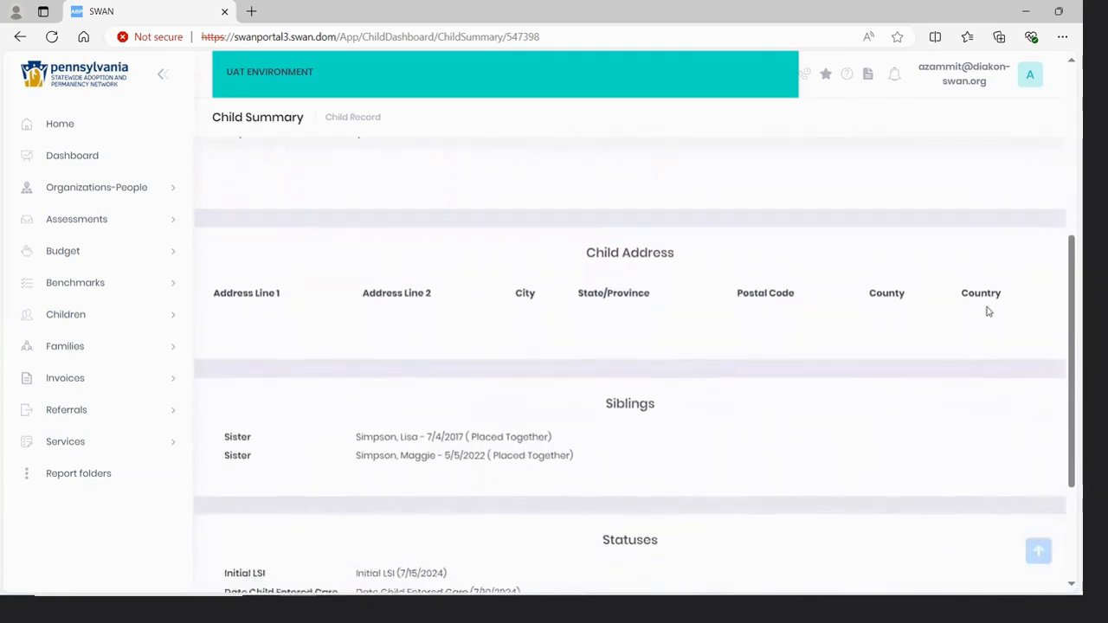
pyautogui.scroll(-2, 988, 311)
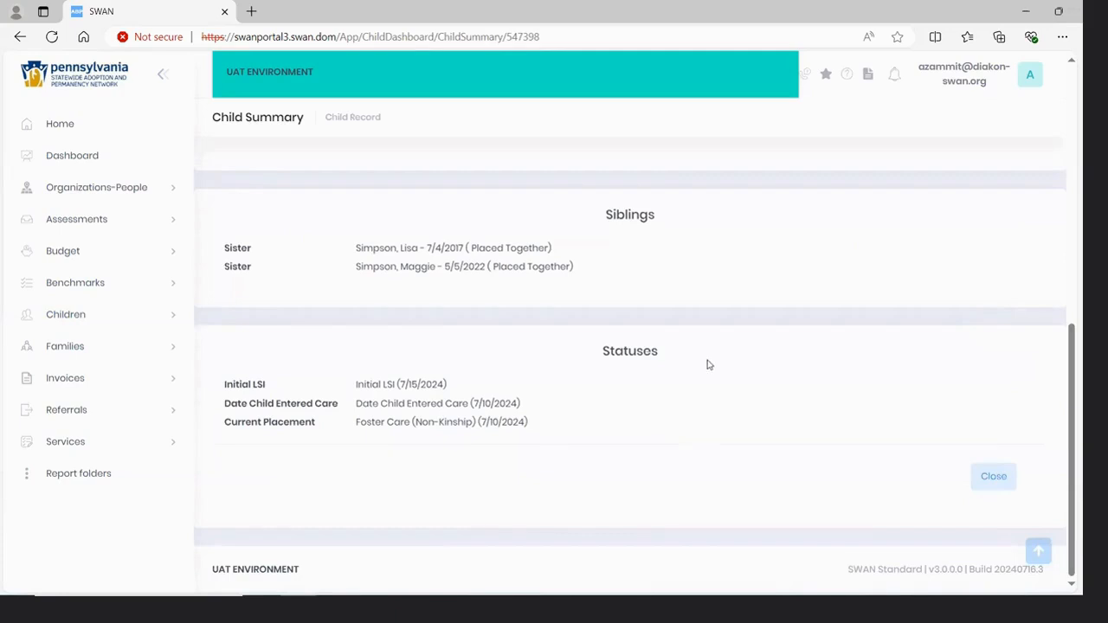
pyautogui.click(354, 123)
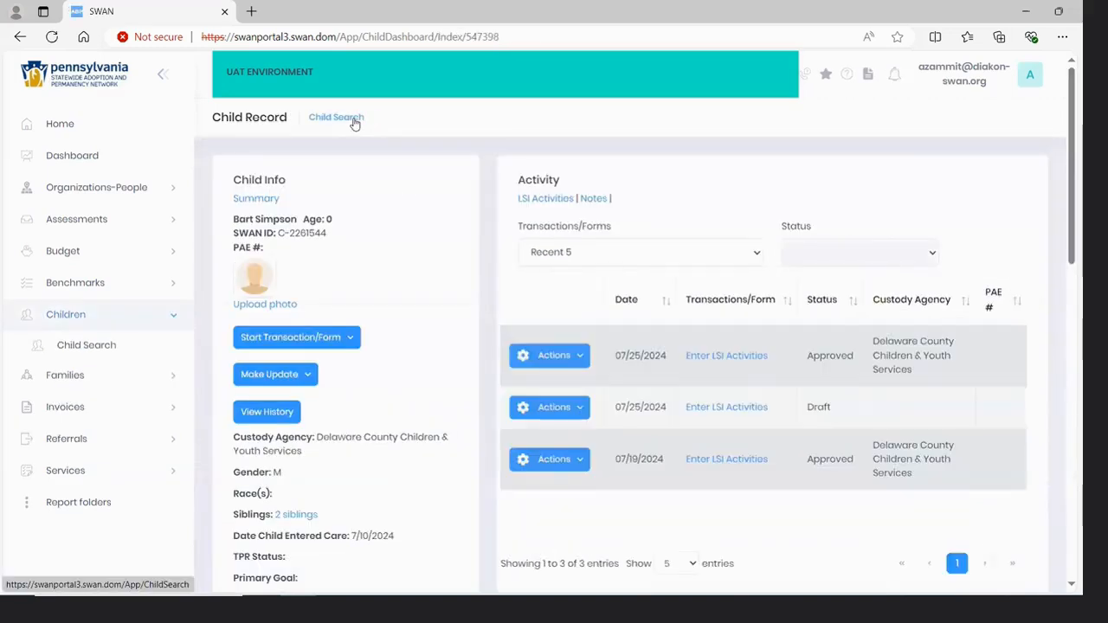
# Look over the Child Info details on the record and open the child's siblings list
pyautogui.scroll(-1, 417, 312)
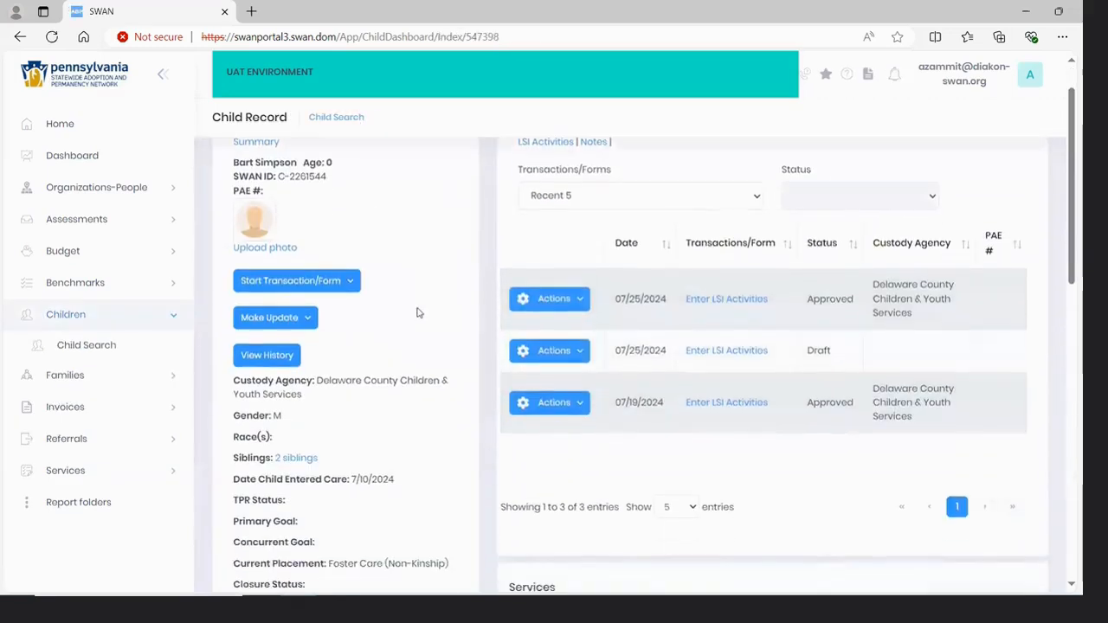
pyautogui.scroll(-1, 418, 312)
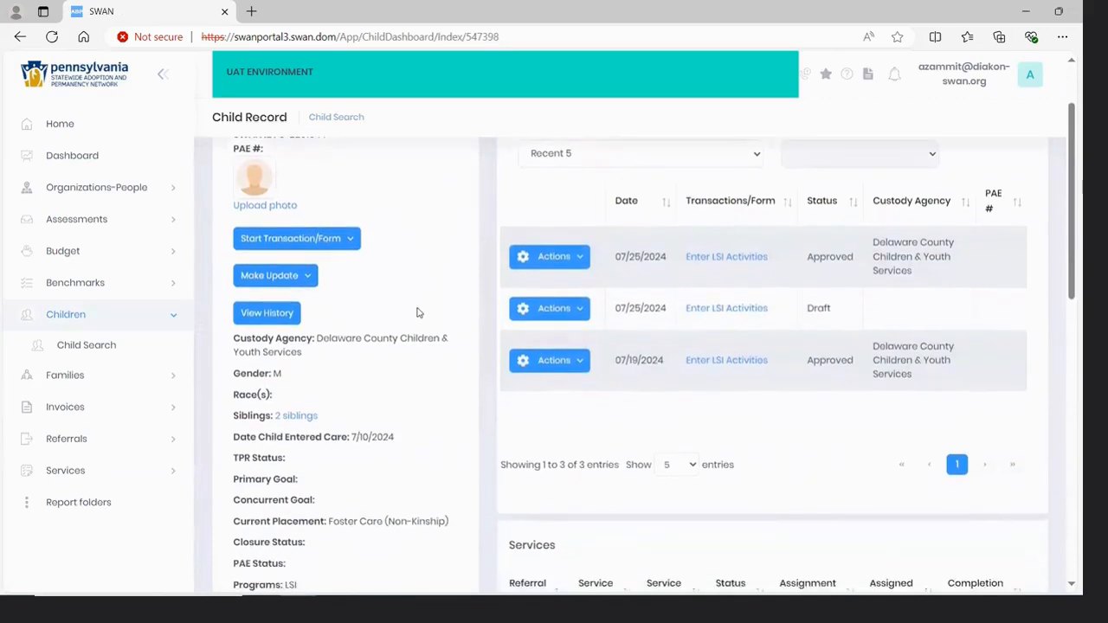
pyautogui.scroll(-1, 417, 312)
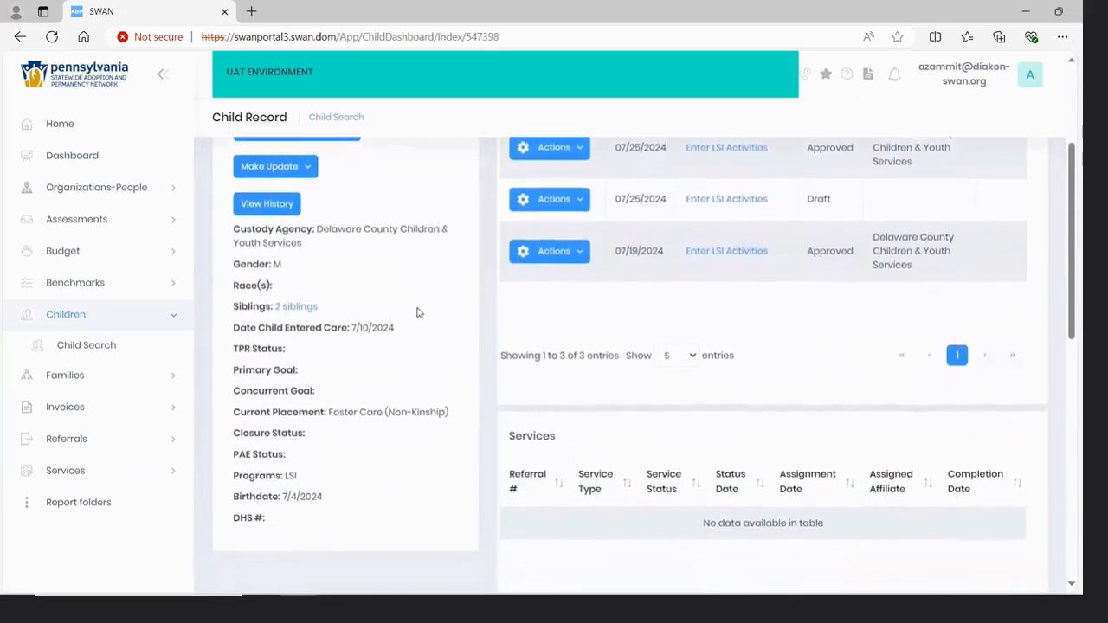
pyautogui.scroll(-1, 418, 311)
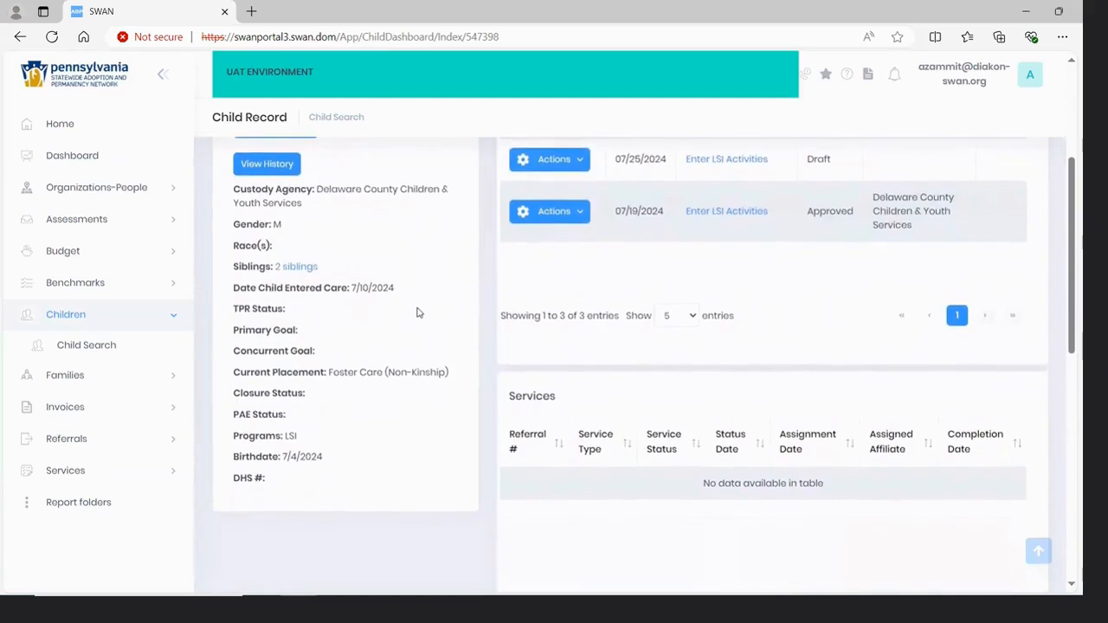
pyautogui.click(295, 270)
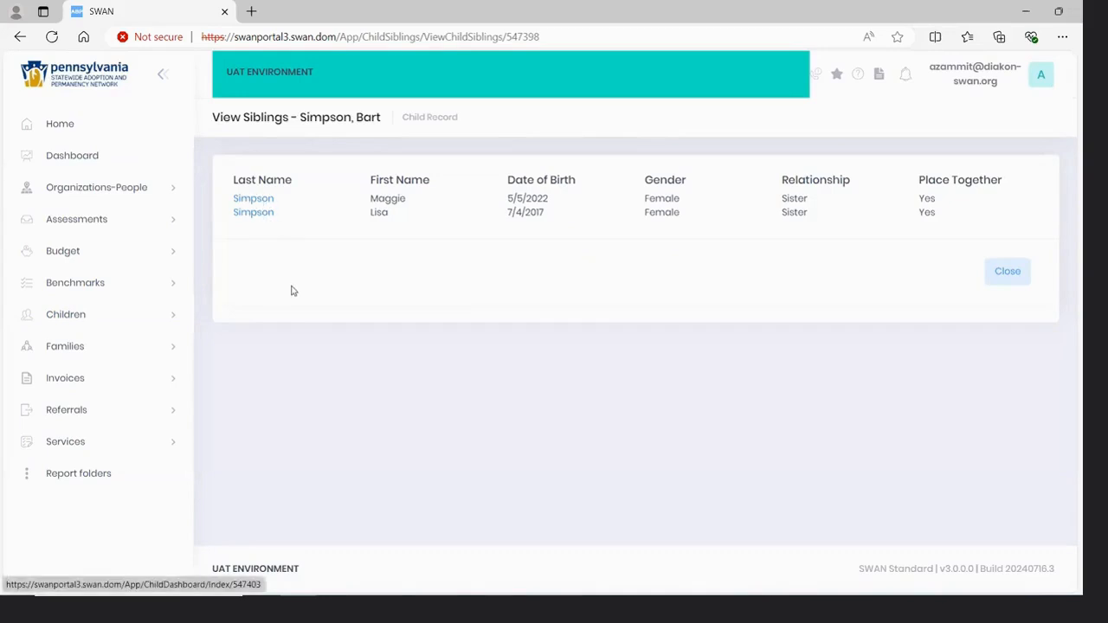
# Return to the Child Record, check the activity types offered for creation in its LSI Activities, and go back to the record
pyautogui.click(424, 122)
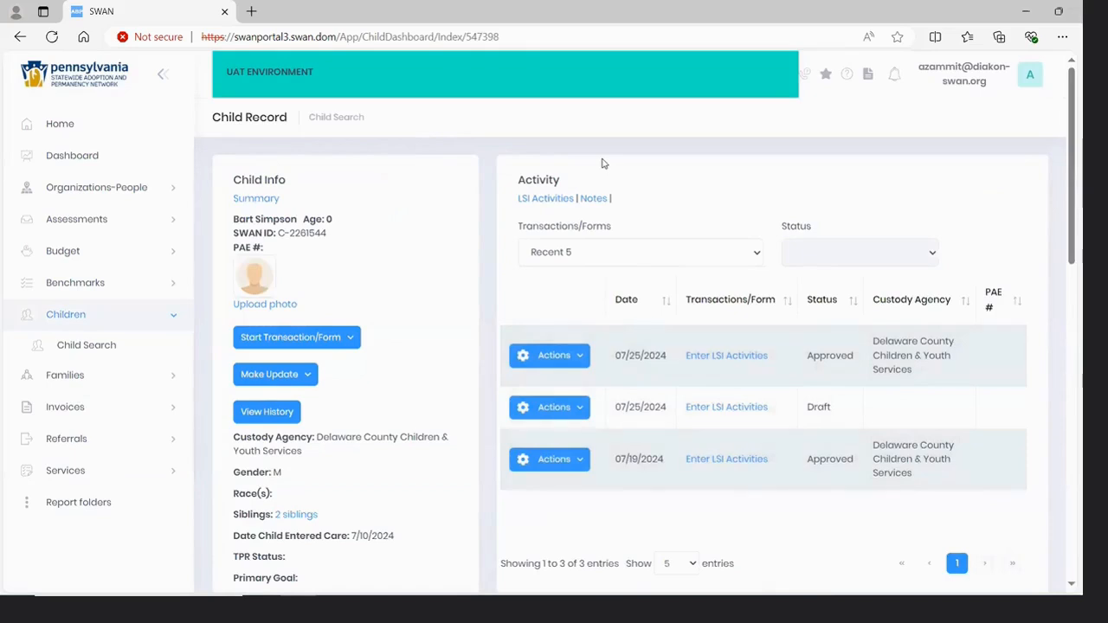
pyautogui.click(543, 199)
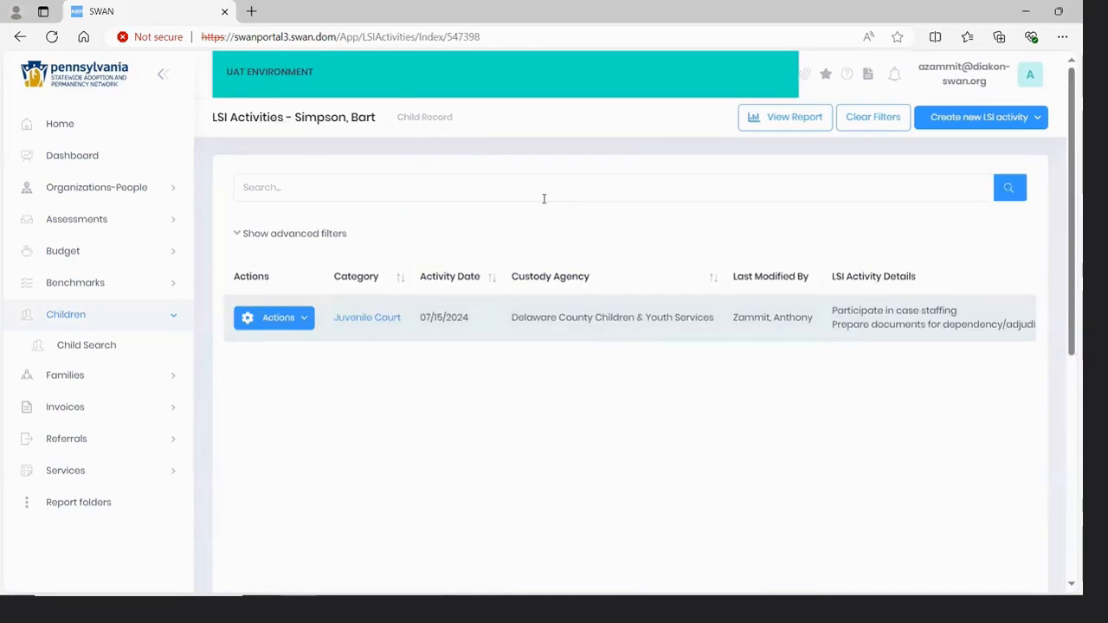
pyautogui.click(1037, 118)
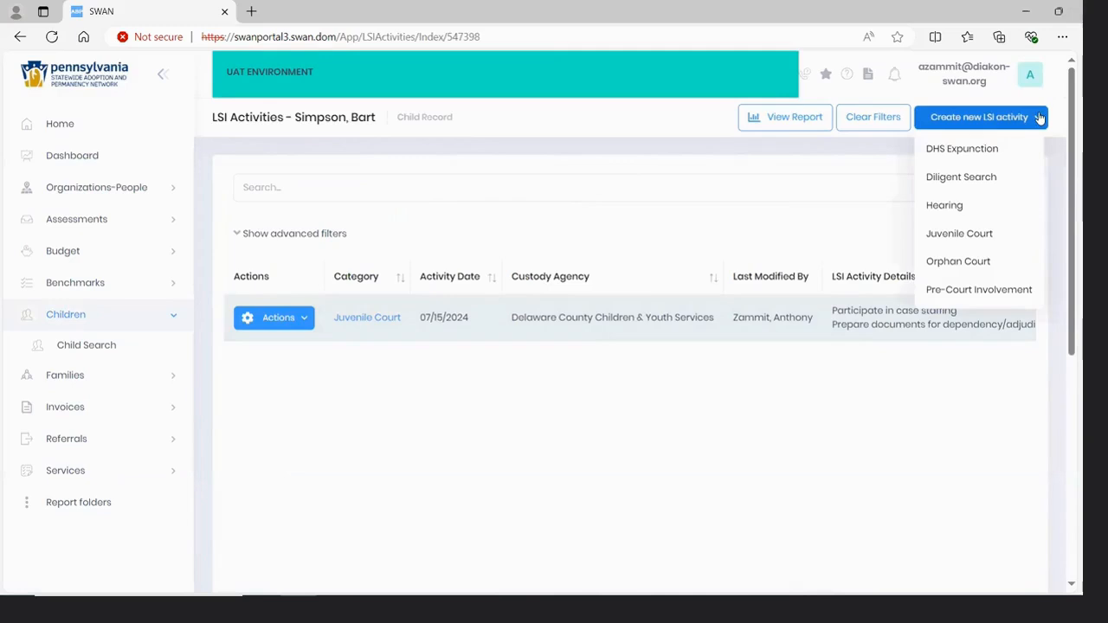
pyautogui.click(857, 234)
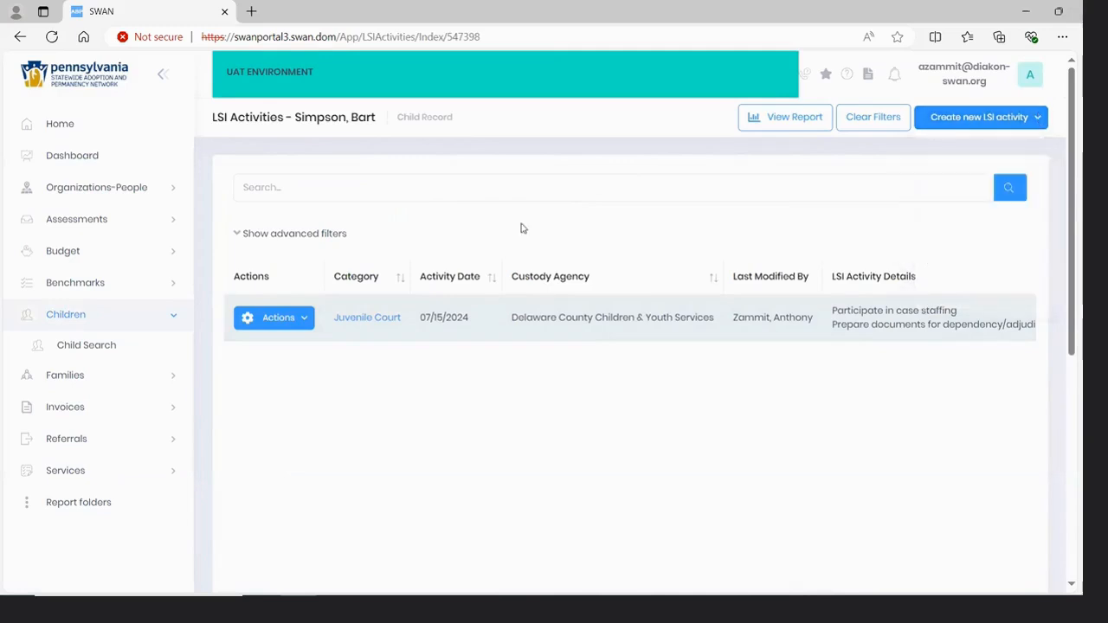
pyautogui.click(433, 119)
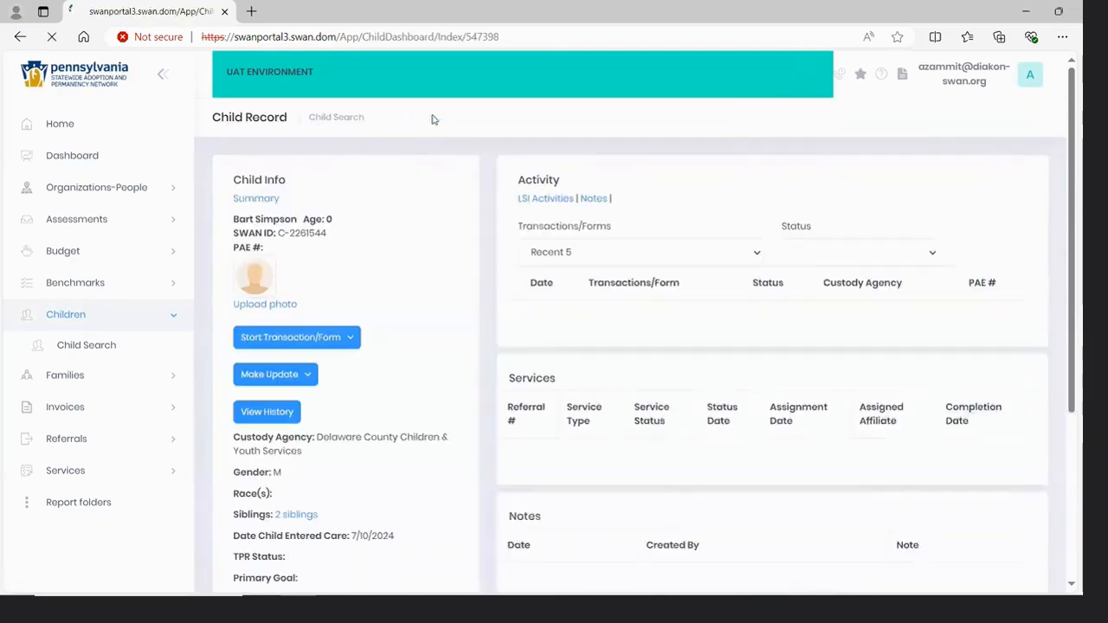
pyautogui.scroll(-1, 436, 313)
pyautogui.scroll(1, 435, 316)
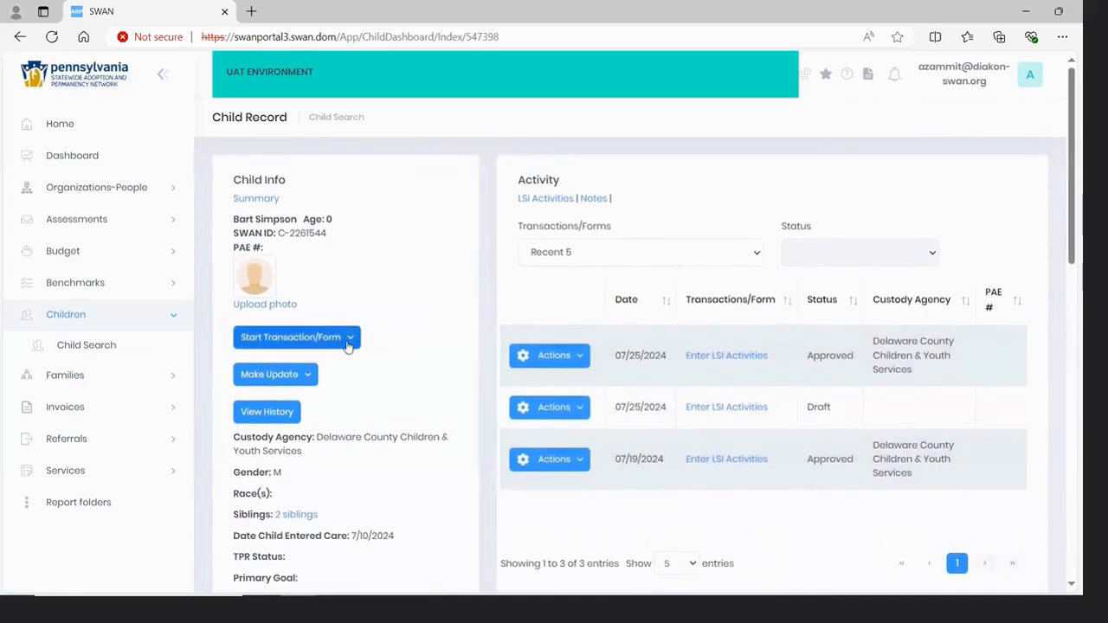
# Update the child's Current Placement status to Foster Care (Kinship) dated 07/19/2024 and save it
pyautogui.click(306, 376)
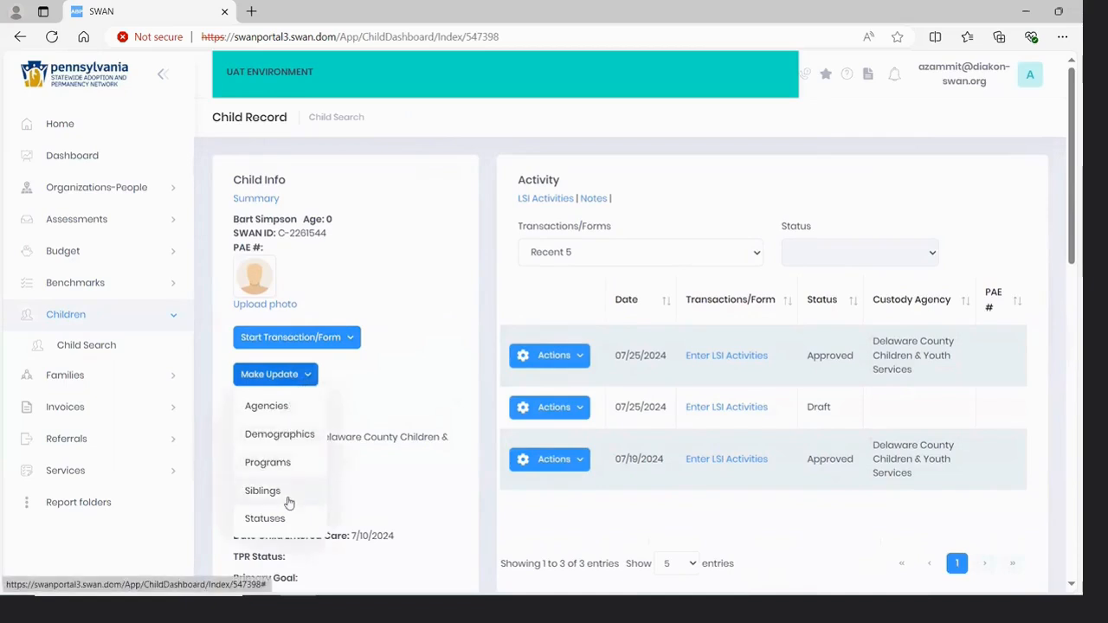
pyautogui.scroll(-1, 287, 502)
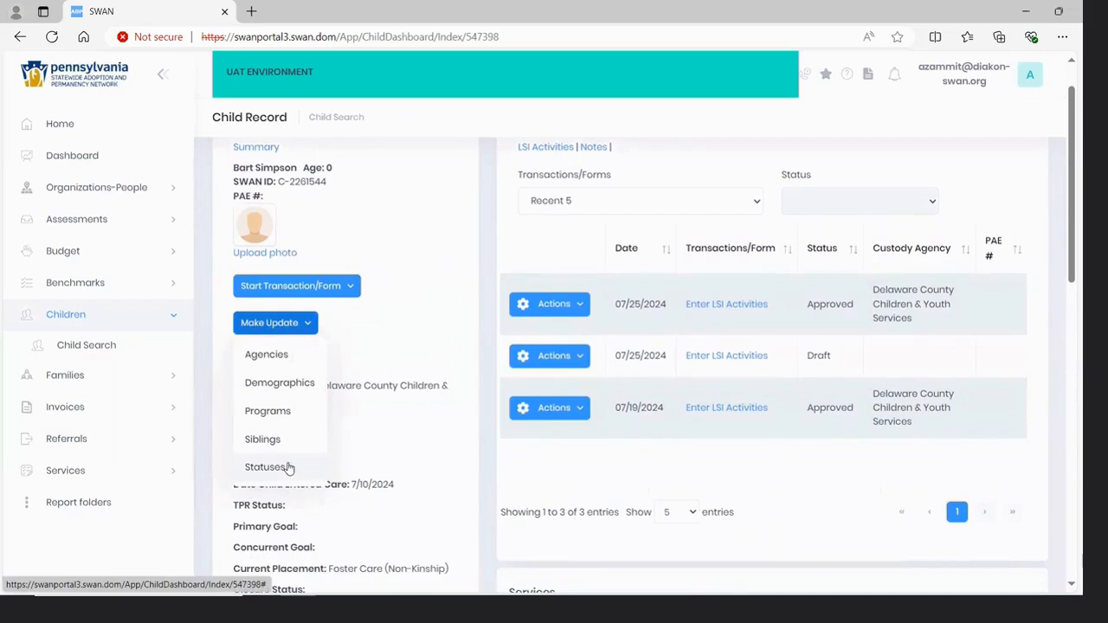
pyautogui.click(288, 468)
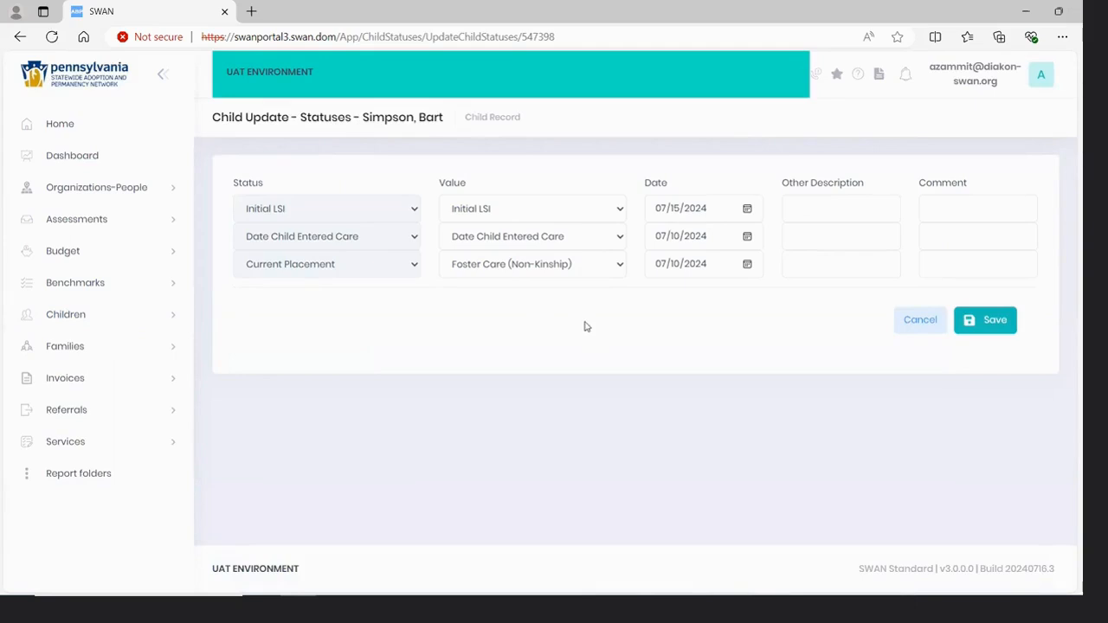
pyautogui.click(620, 265)
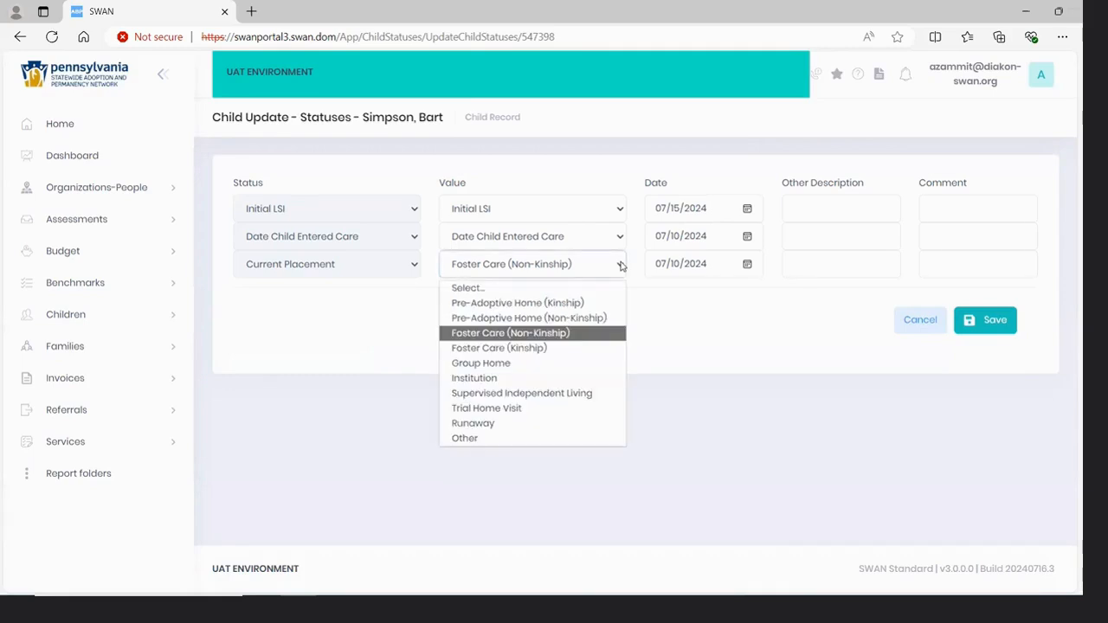
pyautogui.click(543, 348)
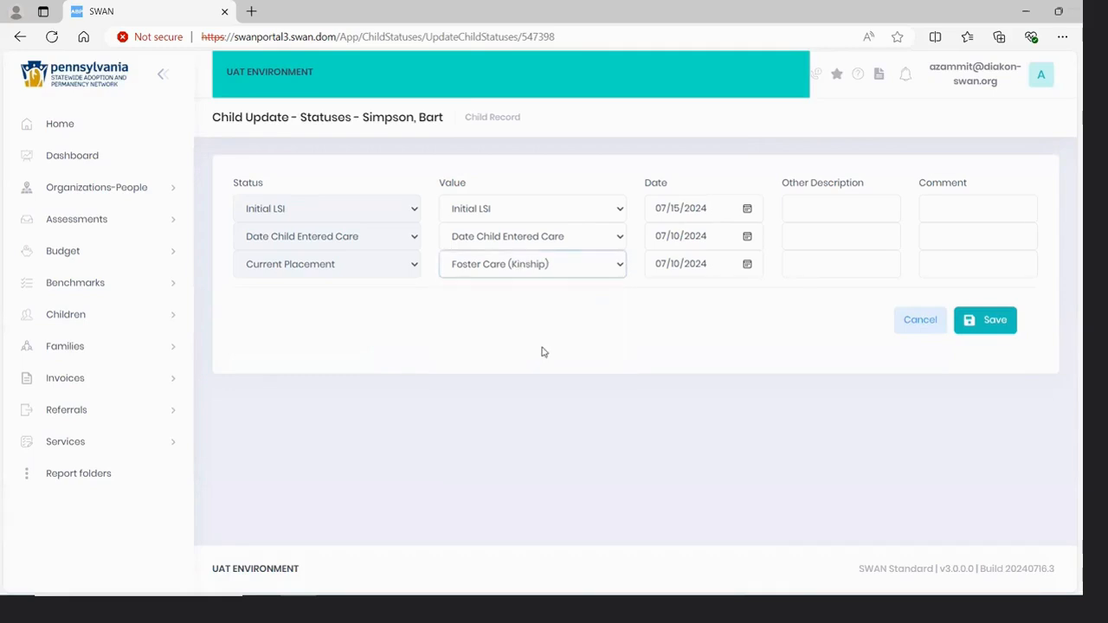
pyautogui.click(747, 265)
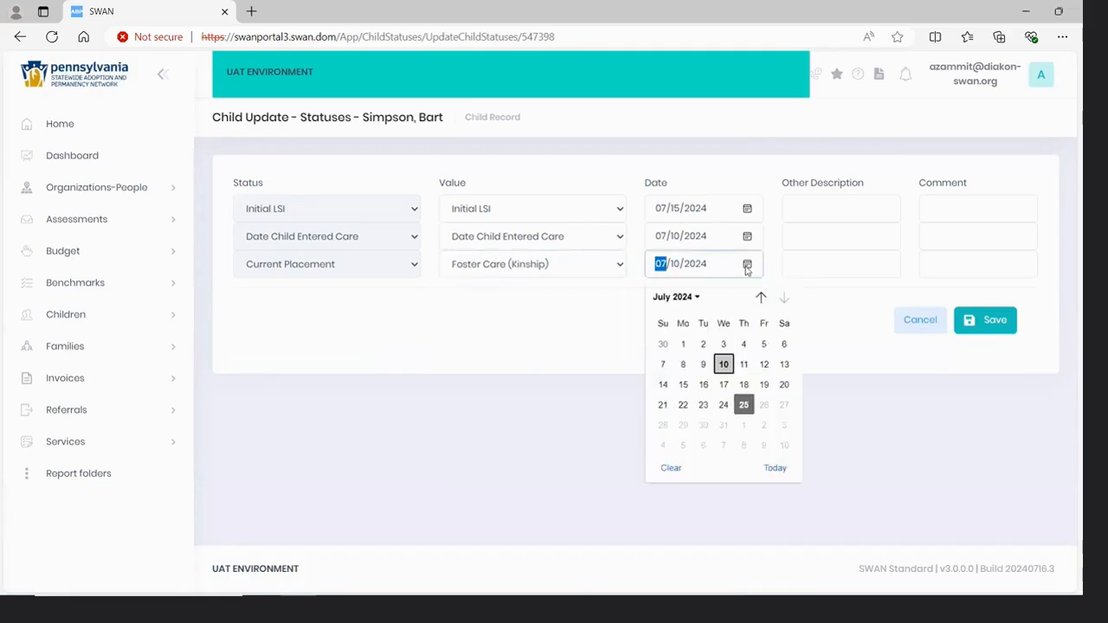
pyautogui.click(764, 385)
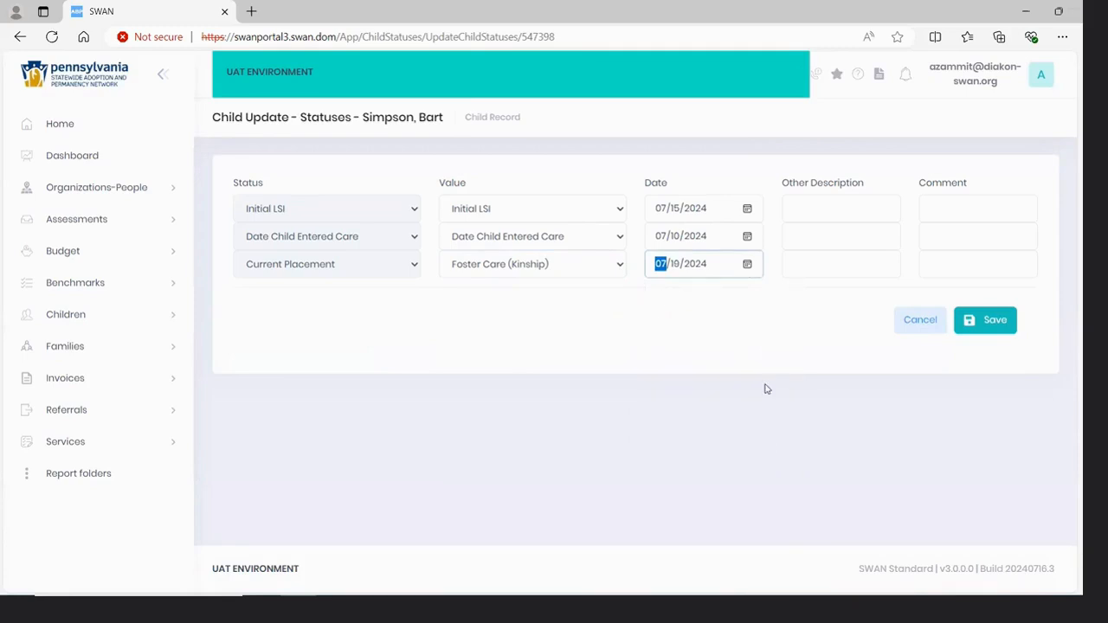
pyautogui.click(997, 321)
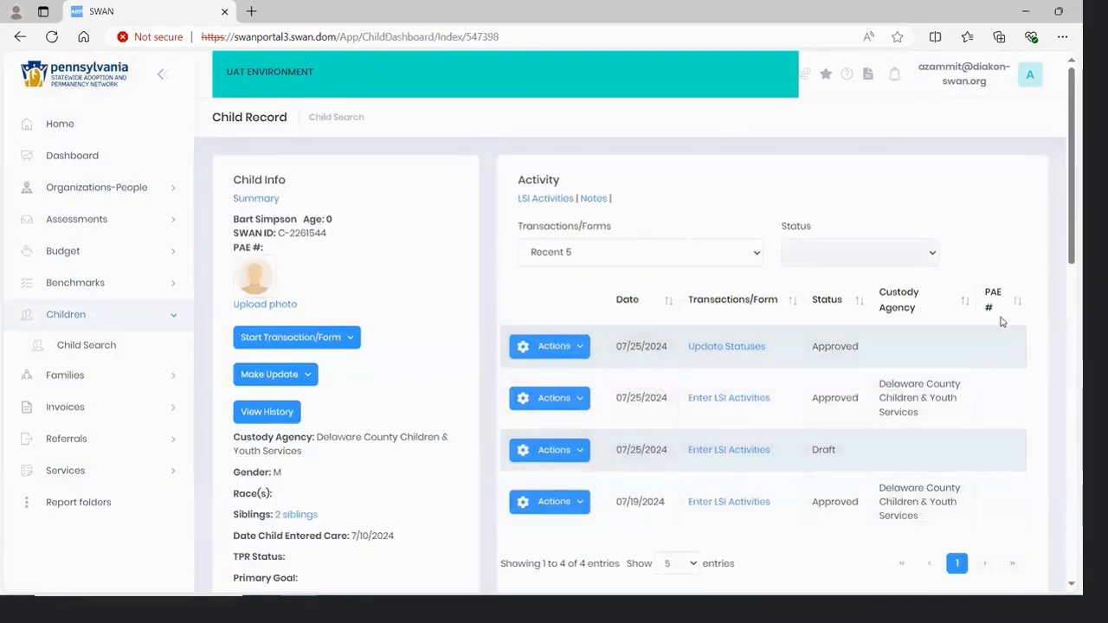
# Check the Statuses section in the child's Summary and return to the Child Record
pyautogui.click(259, 200)
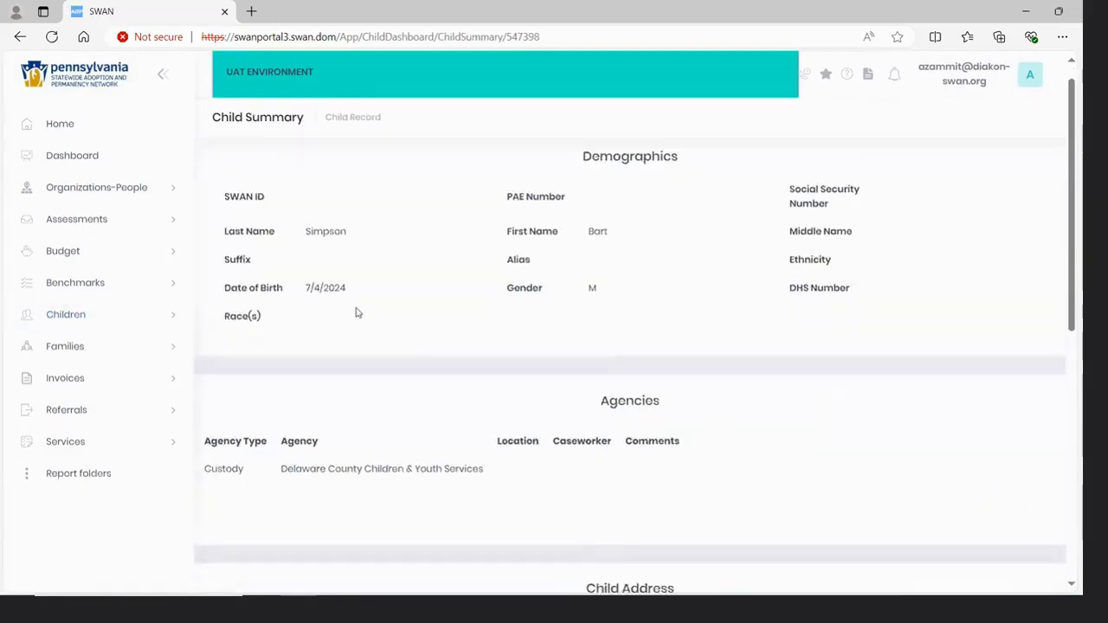
pyautogui.scroll(-5, 355, 313)
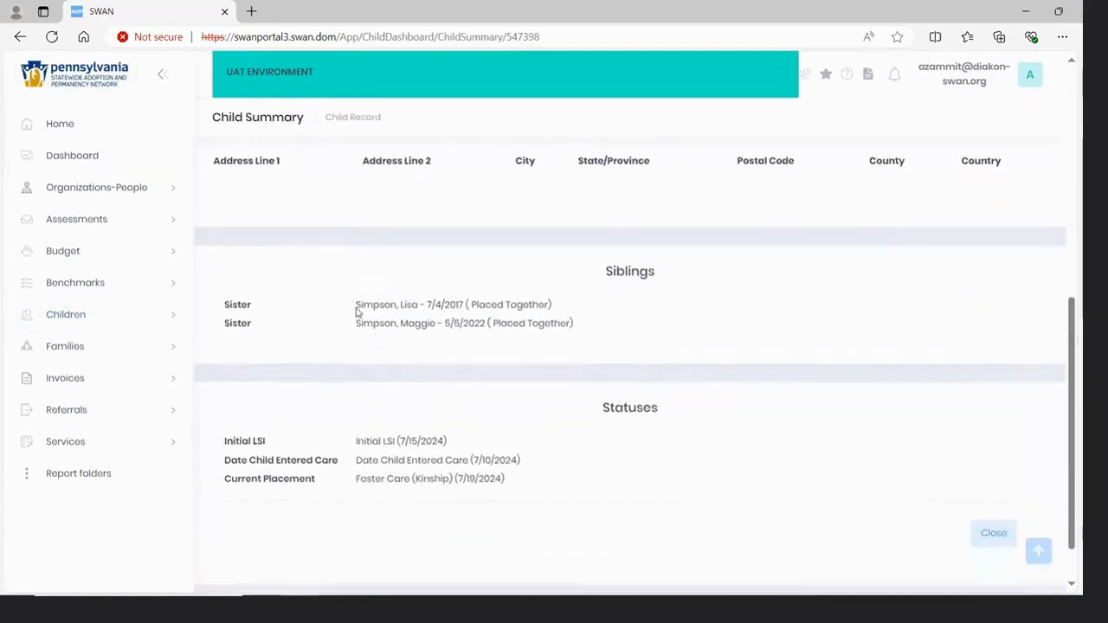
pyautogui.scroll(-1, 355, 312)
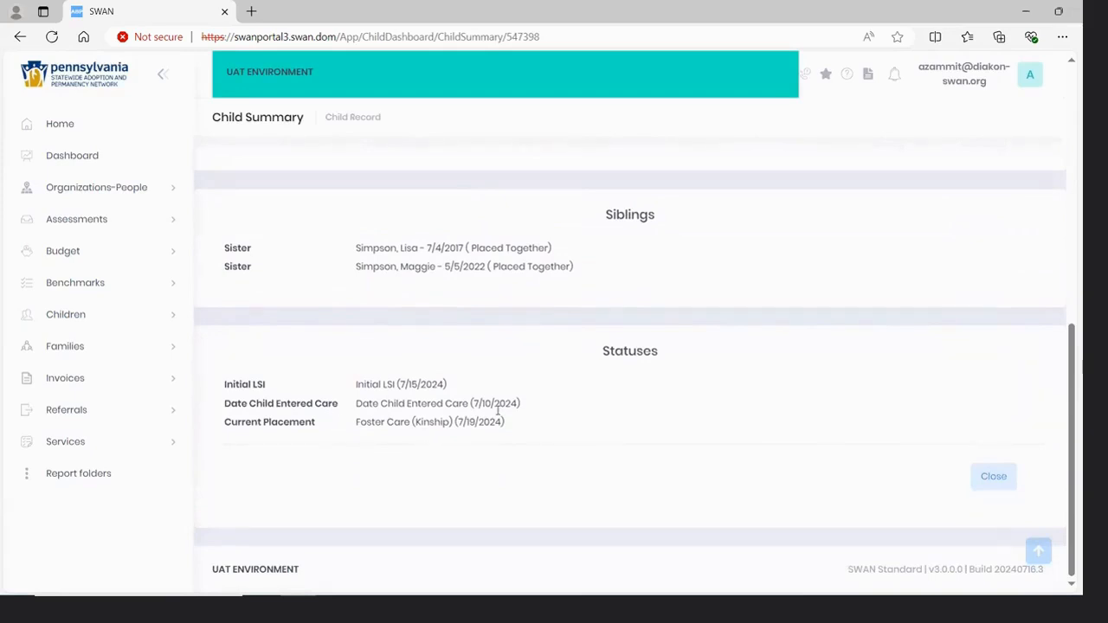
pyautogui.scroll(6, 498, 409)
pyautogui.click(363, 123)
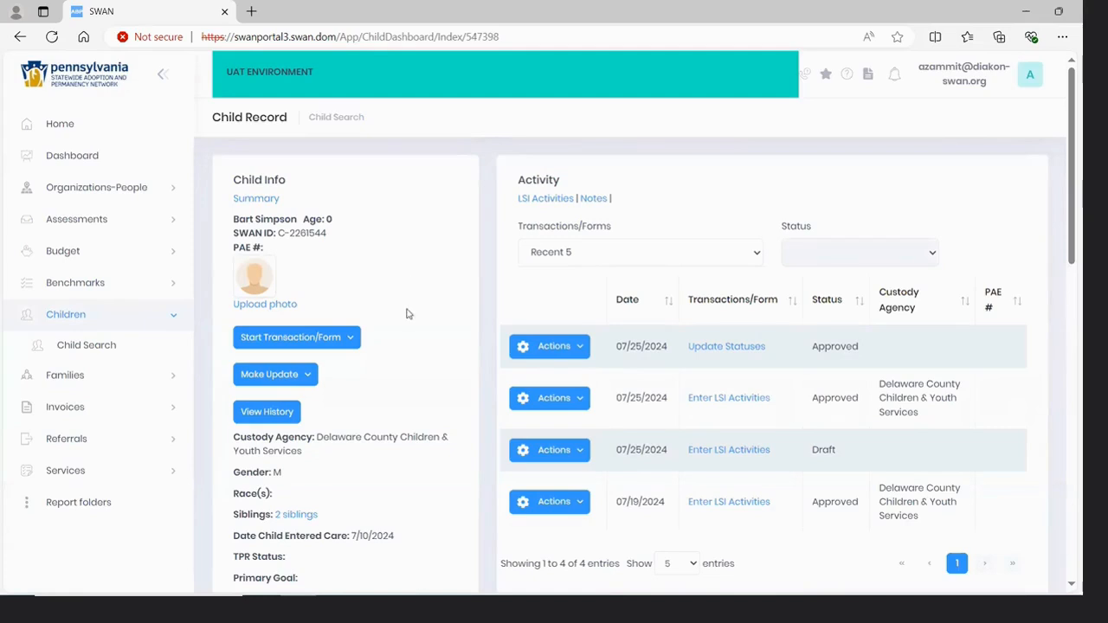
# Start an Enter LSI Activities transaction from the Child Record, look over the Demographics, and open the Statuses section
pyautogui.click(347, 339)
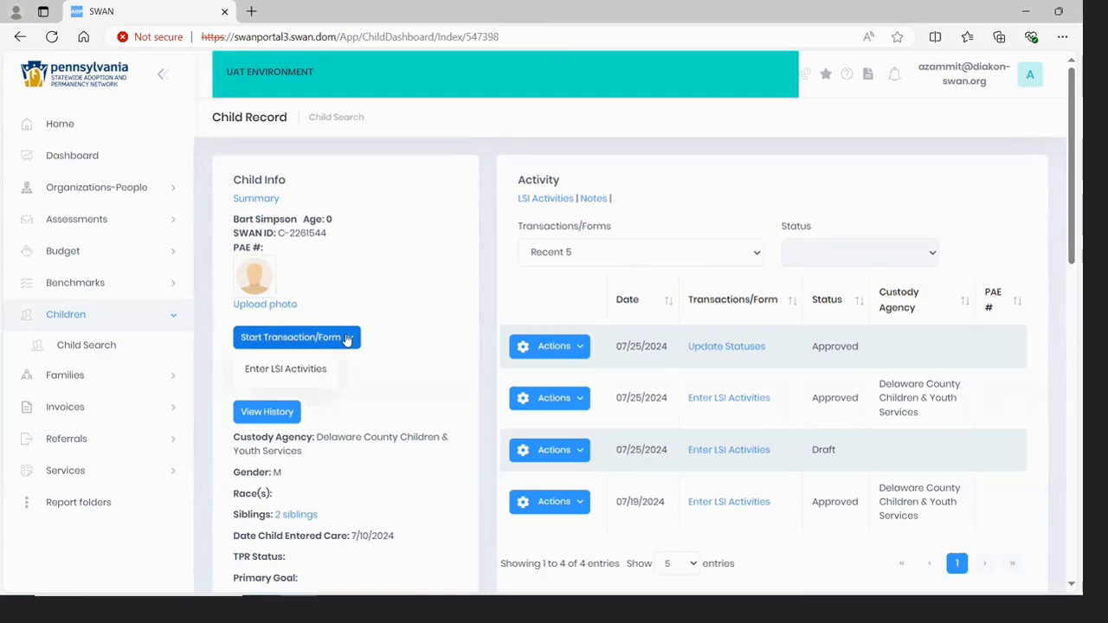
pyautogui.click(285, 371)
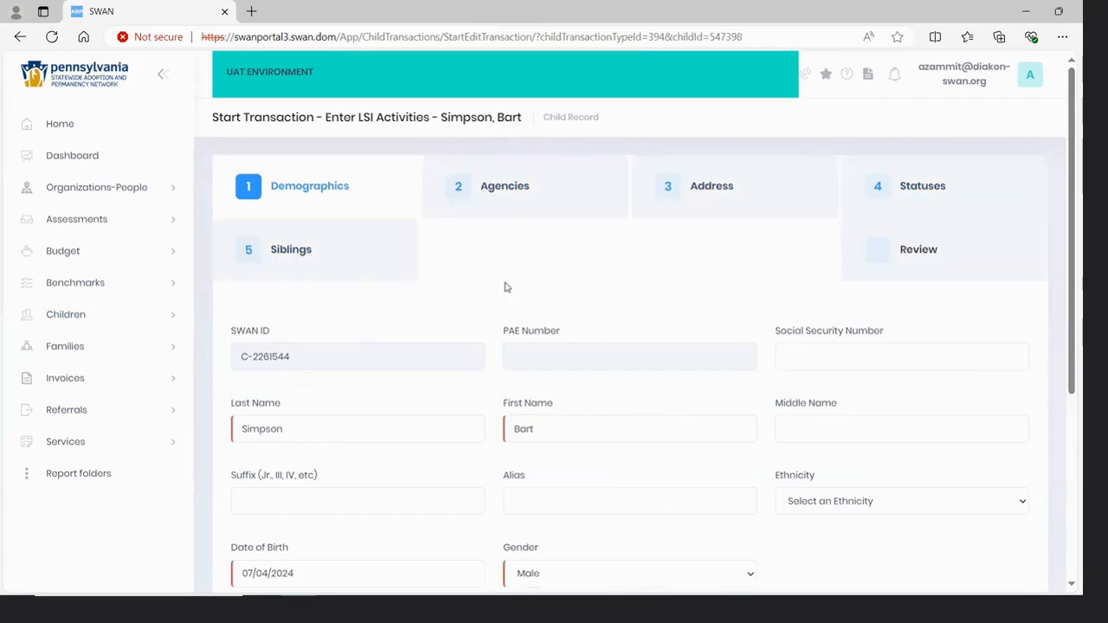
pyautogui.scroll(-5, 506, 287)
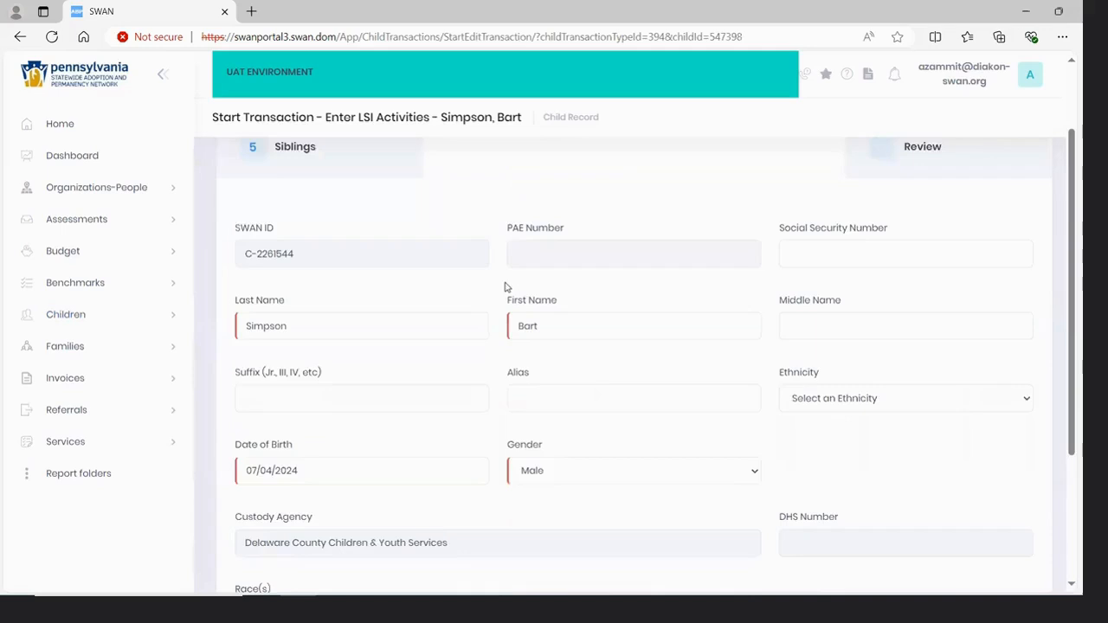
pyautogui.scroll(5, 506, 287)
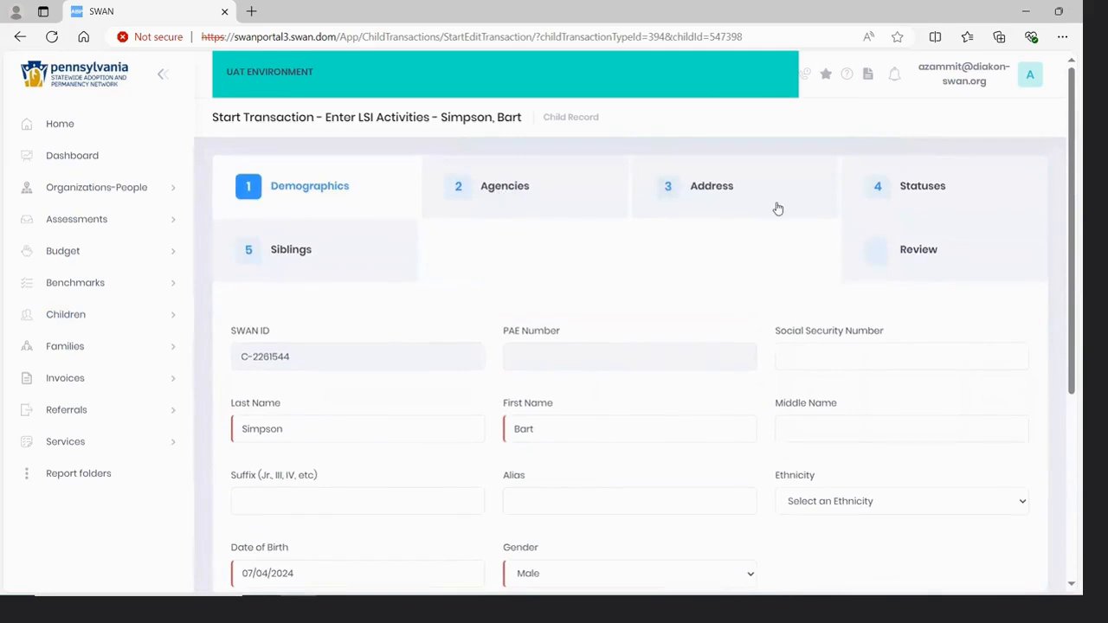
pyautogui.click(925, 190)
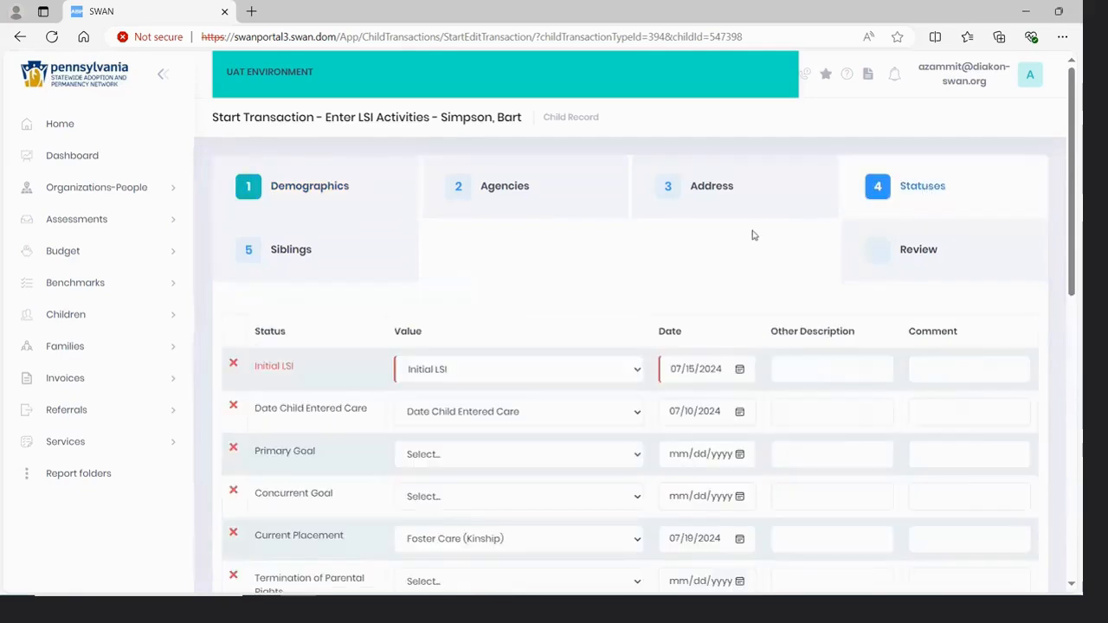
# Set the Primary Goal status to Reunification with the date 07/22/2024
pyautogui.scroll(-1, 752, 234)
pyautogui.scroll(-1, 752, 234)
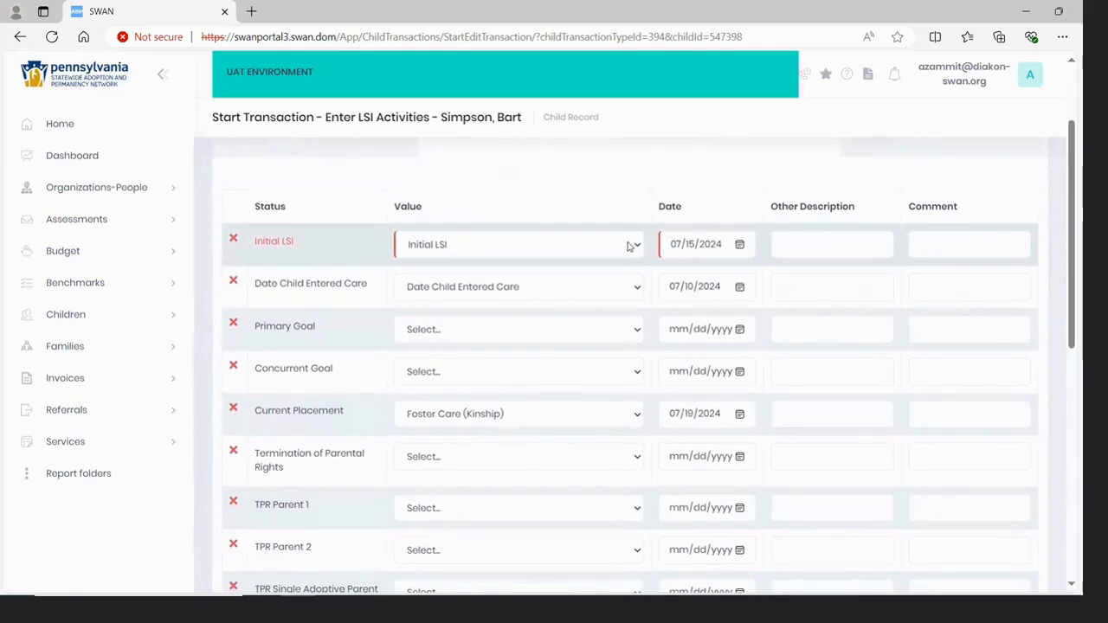
pyautogui.scroll(-1, 811, 356)
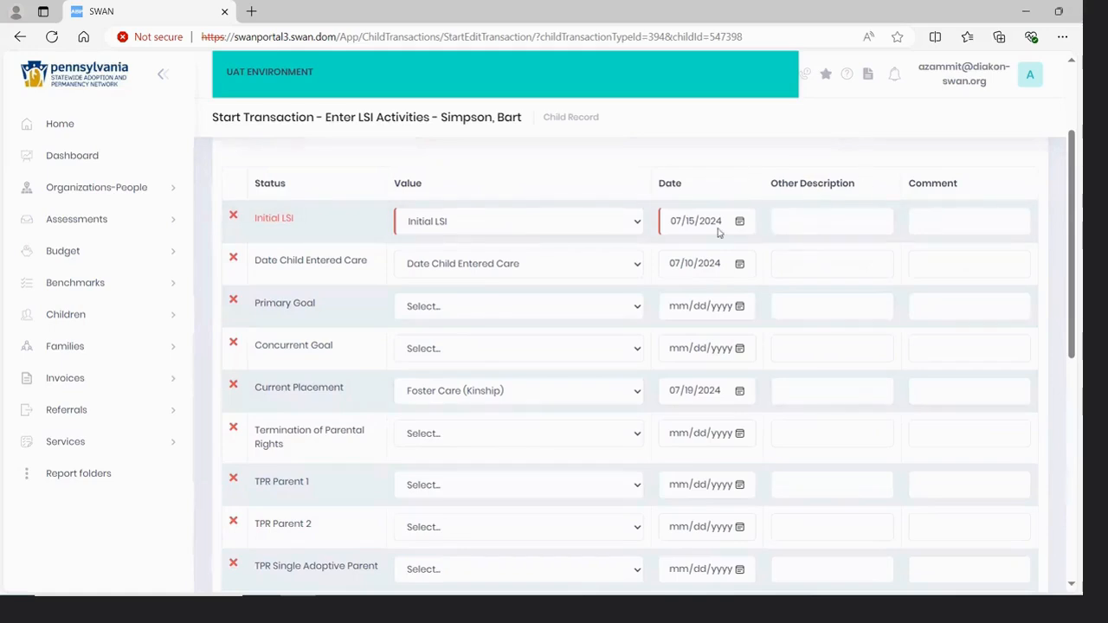
pyautogui.click(638, 308)
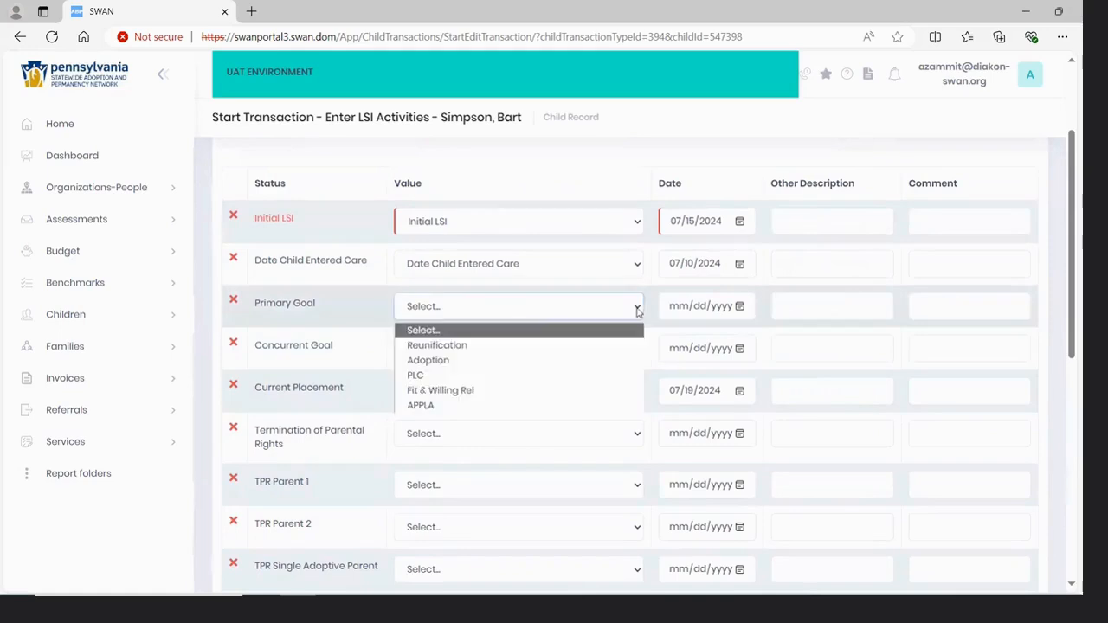
pyautogui.click(524, 346)
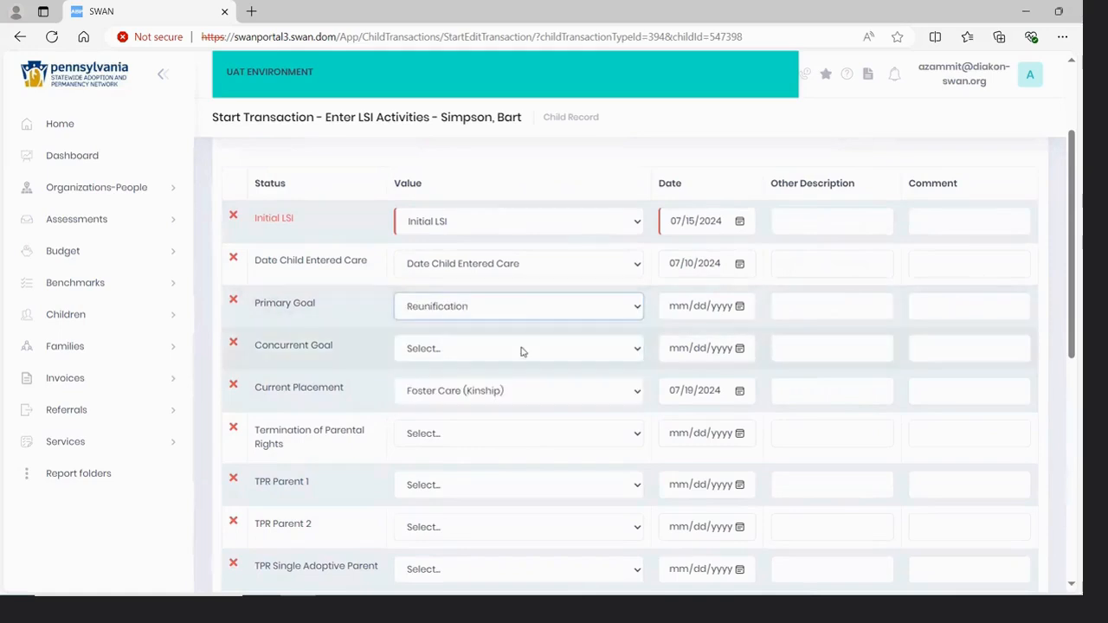
pyautogui.click(739, 307)
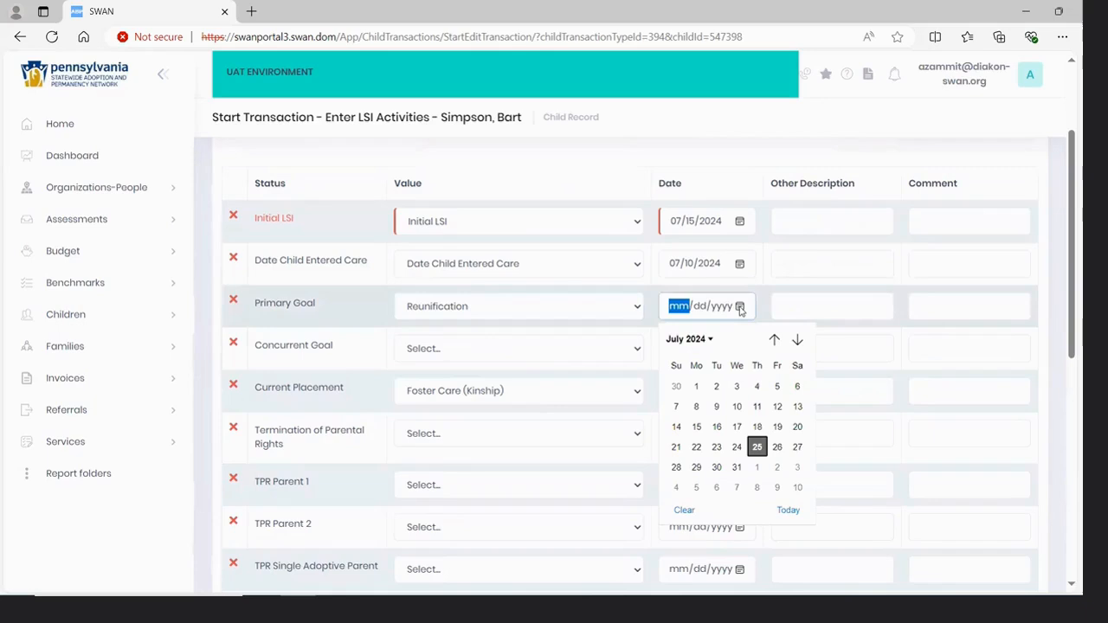
pyautogui.click(706, 449)
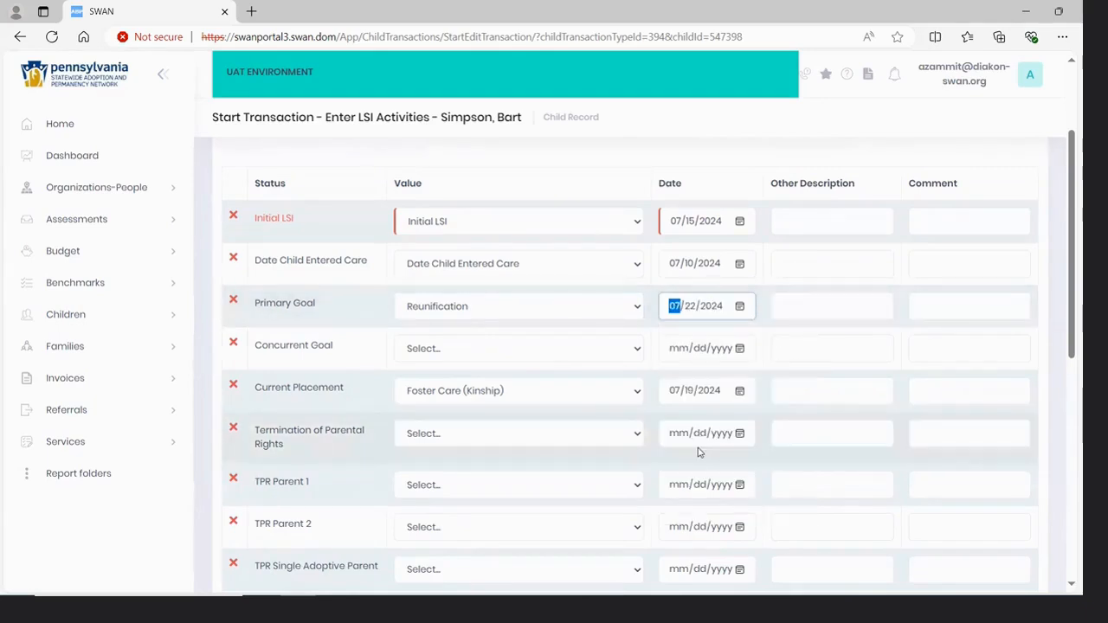
# Set the Concurrent Goal status to Adoption with the date 07/22/2024 and look through the remaining status rows
pyautogui.click(636, 349)
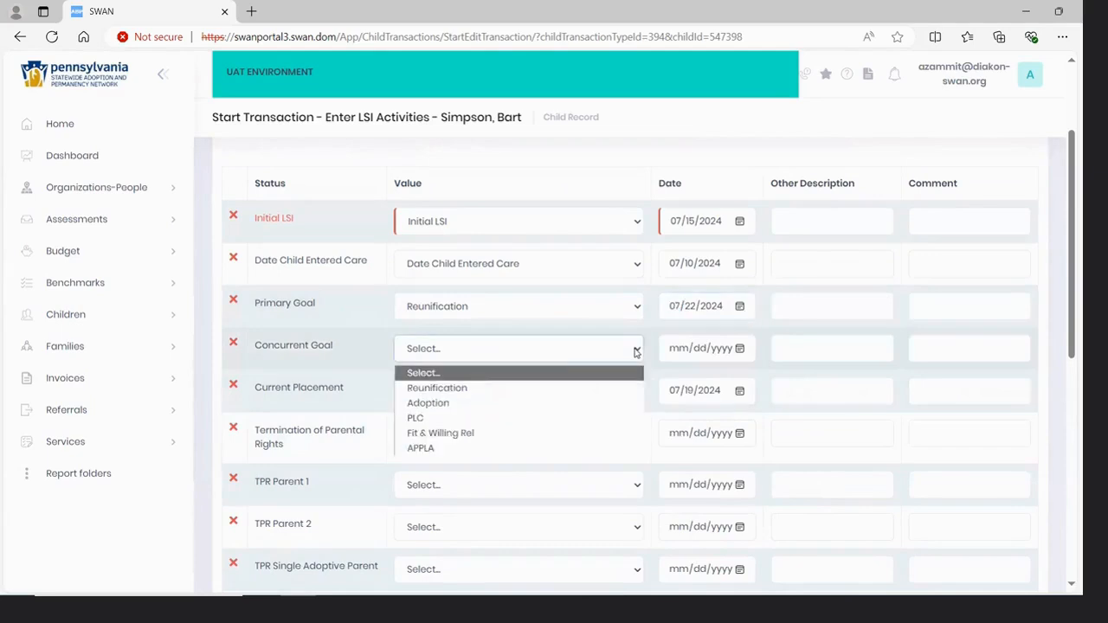
pyautogui.click(463, 403)
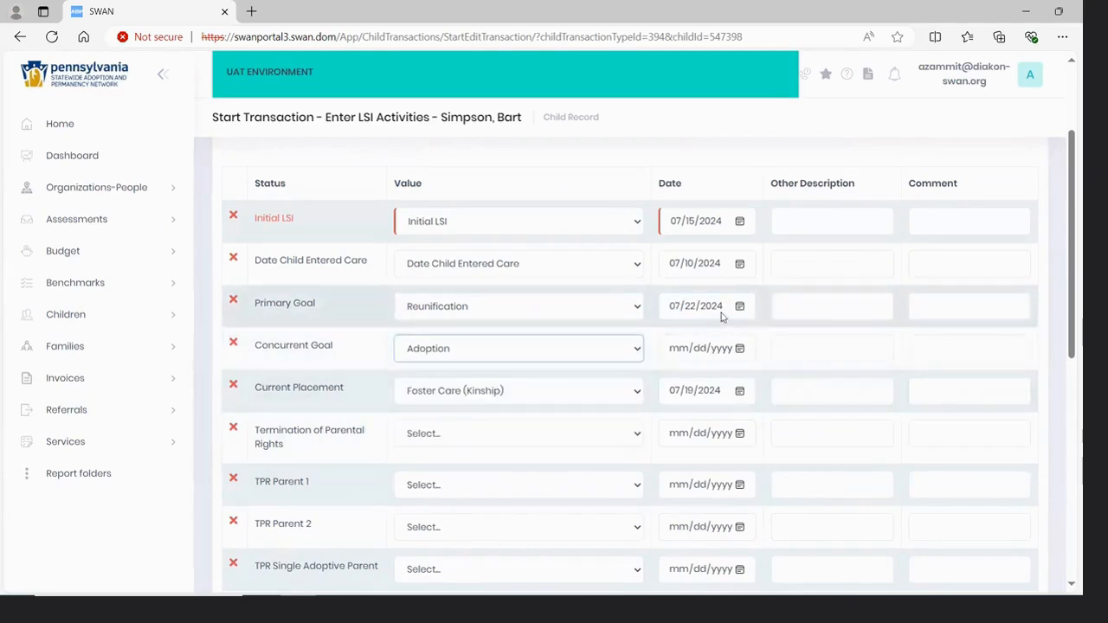
pyautogui.click(739, 350)
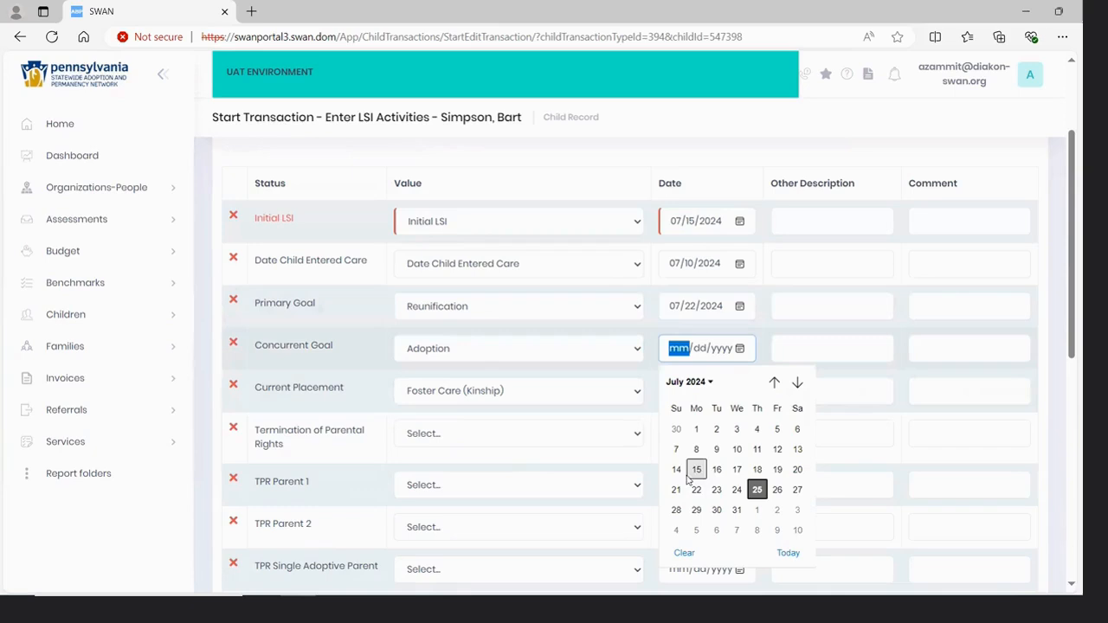
pyautogui.click(696, 489)
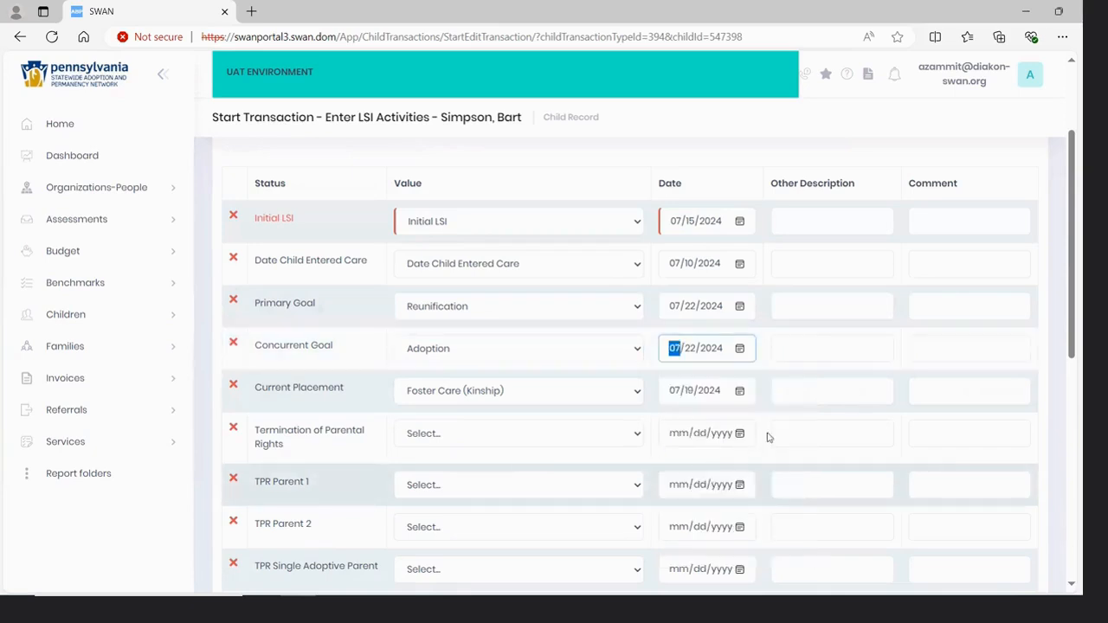
pyautogui.scroll(-3, 859, 386)
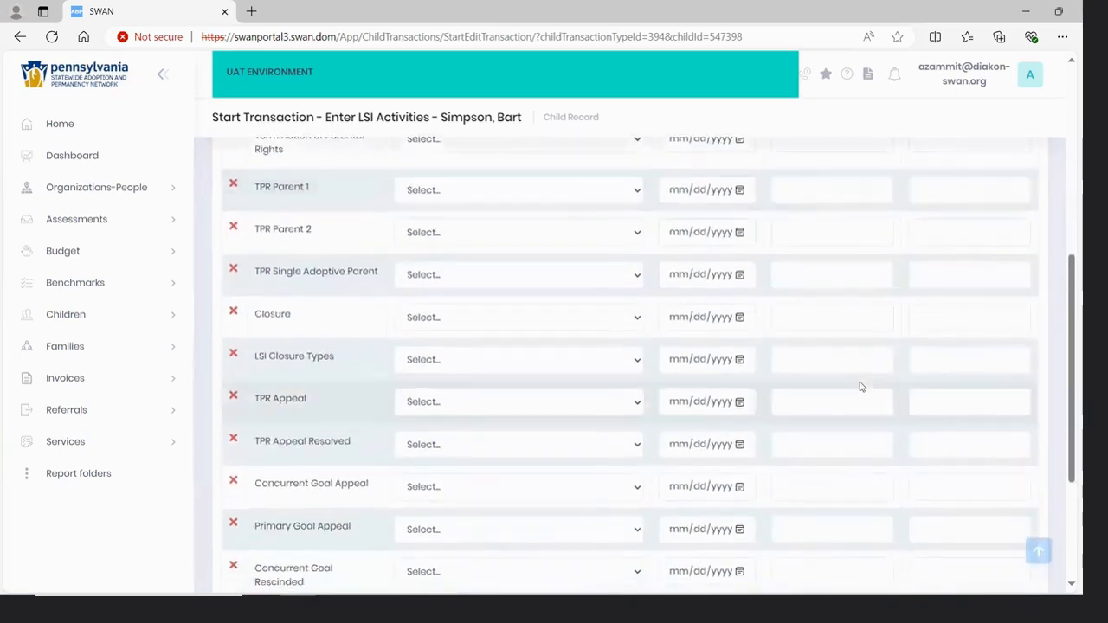
pyautogui.scroll(-3, 859, 386)
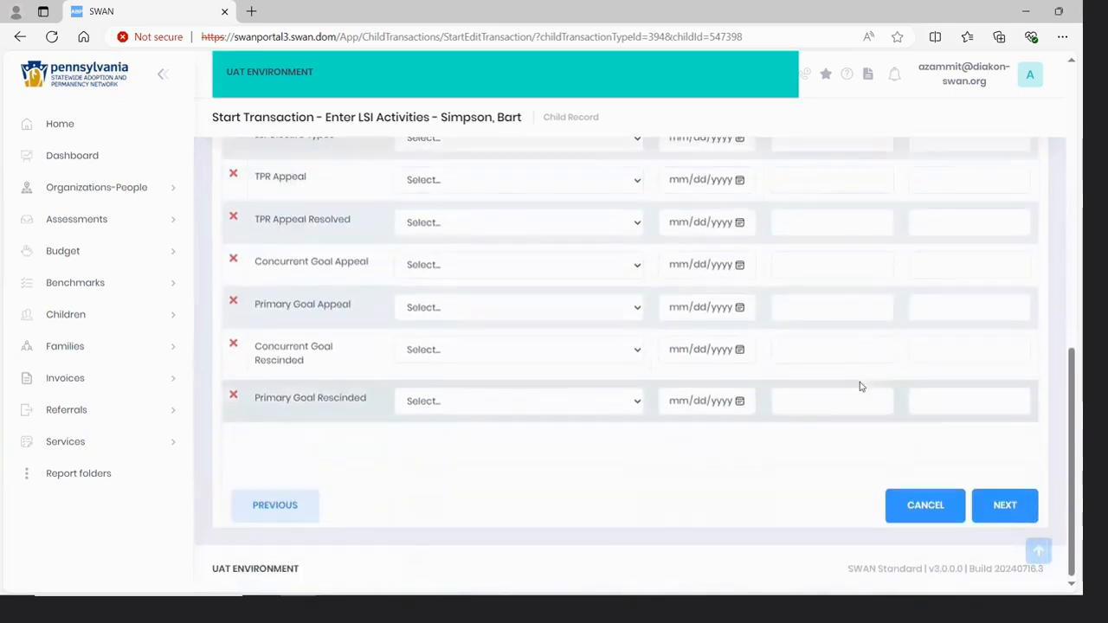
# Advance past the Siblings section, review the transaction's Demographics, Agencies, Statuses and Siblings, and complete the Enter LSI Activities transaction
pyautogui.click(1005, 508)
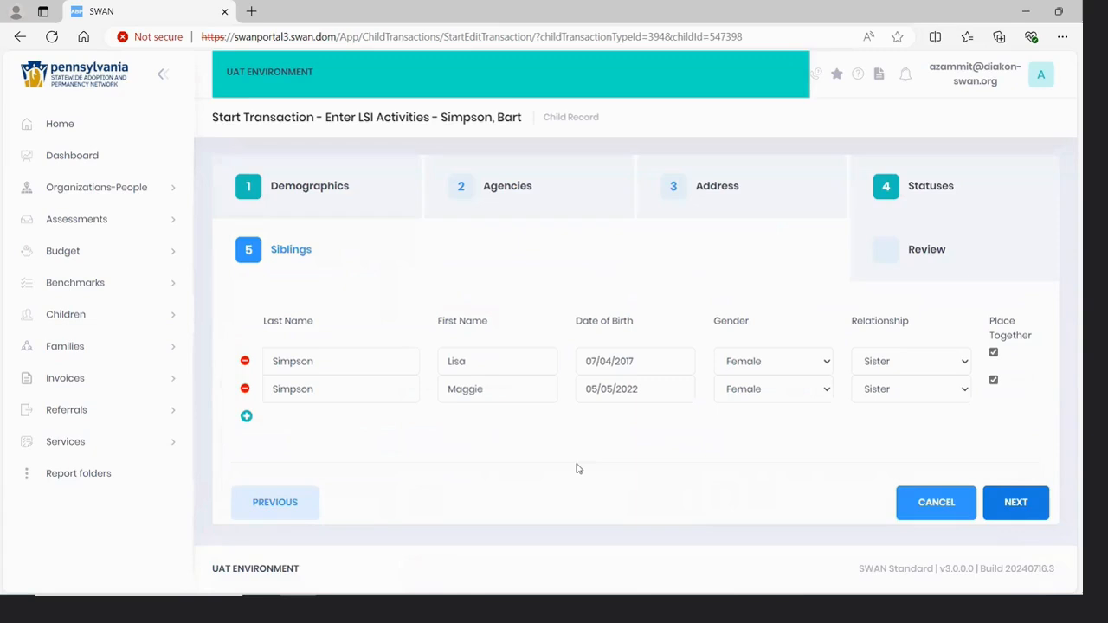
pyautogui.click(1014, 504)
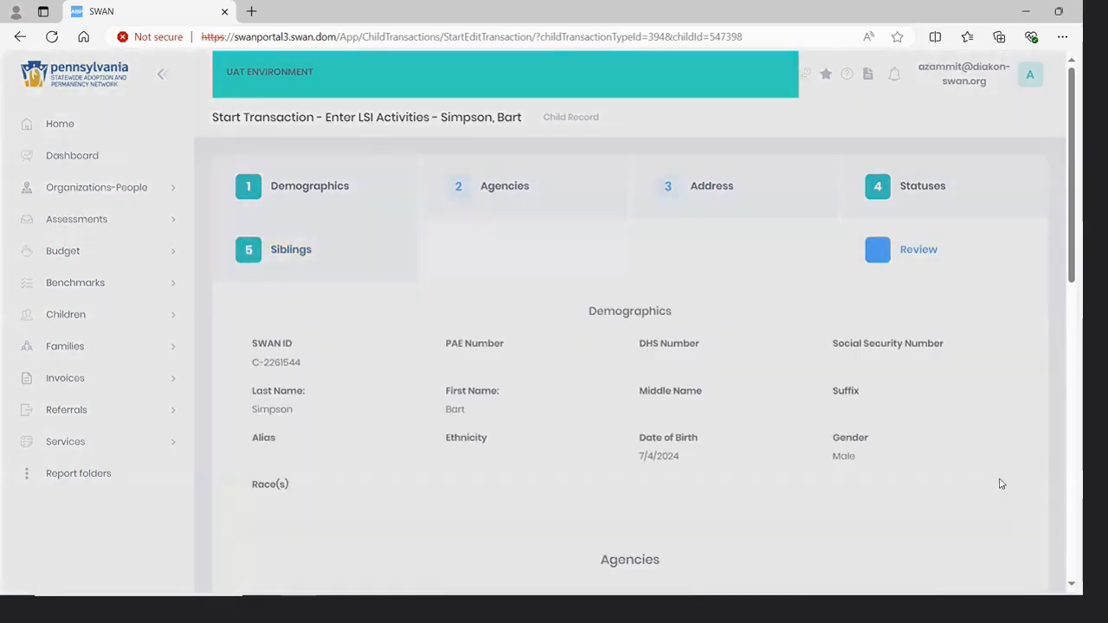
pyautogui.scroll(-5, 973, 448)
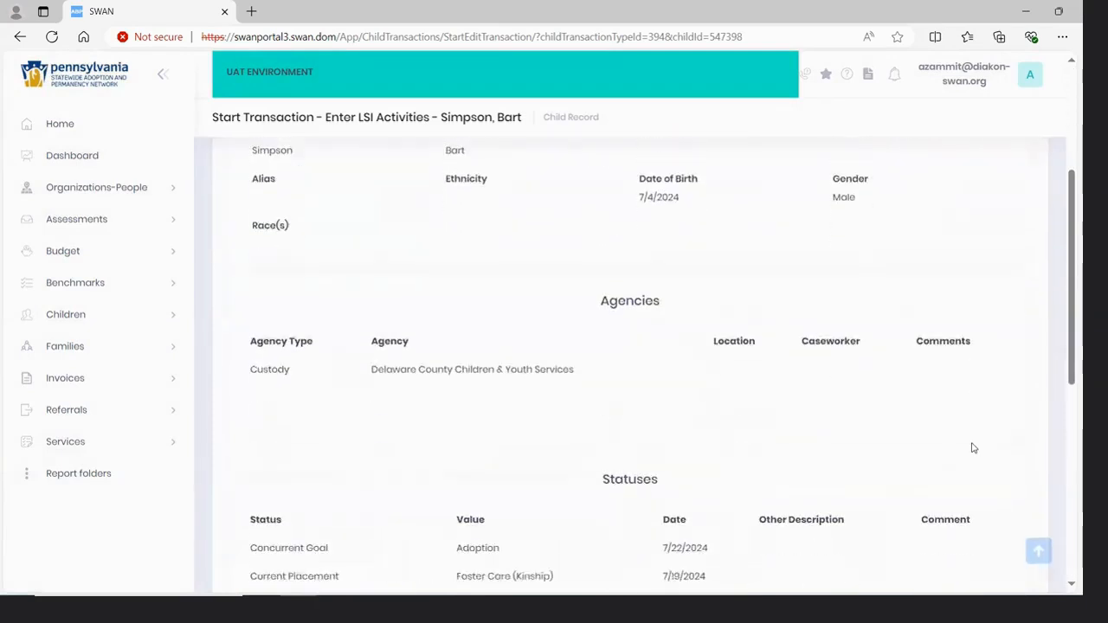
pyautogui.scroll(-2, 973, 447)
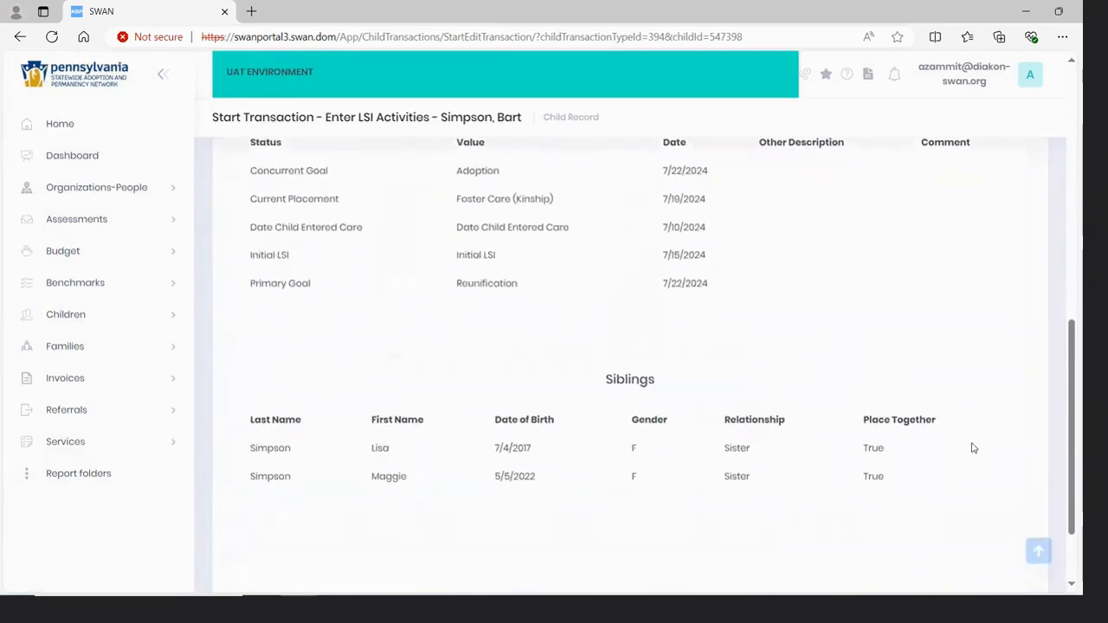
pyautogui.scroll(1, 950, 435)
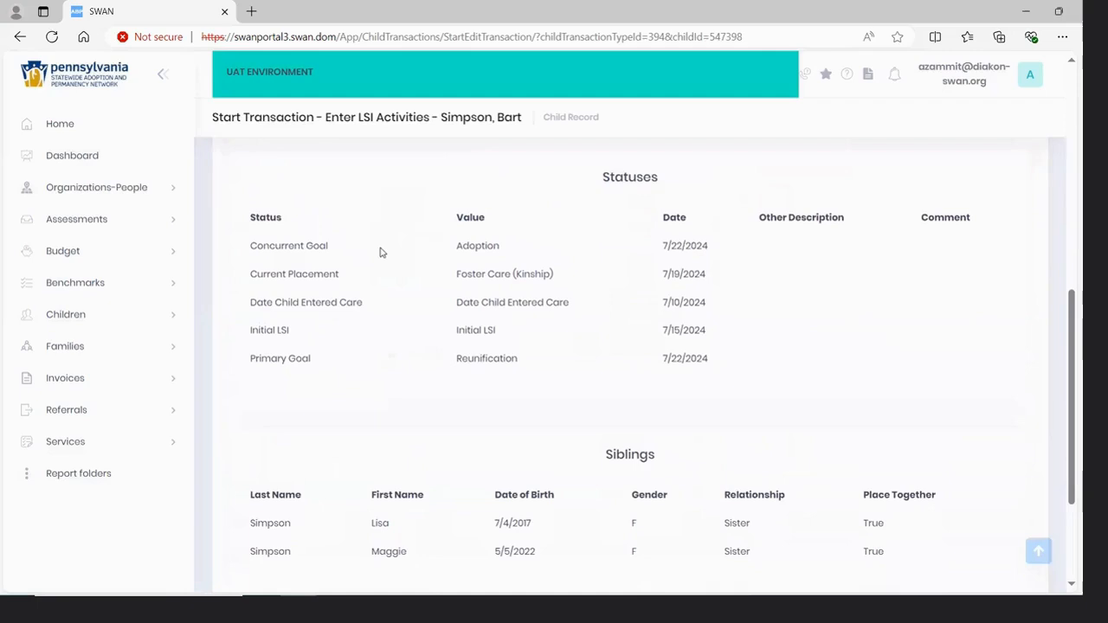
pyautogui.scroll(-3, 761, 376)
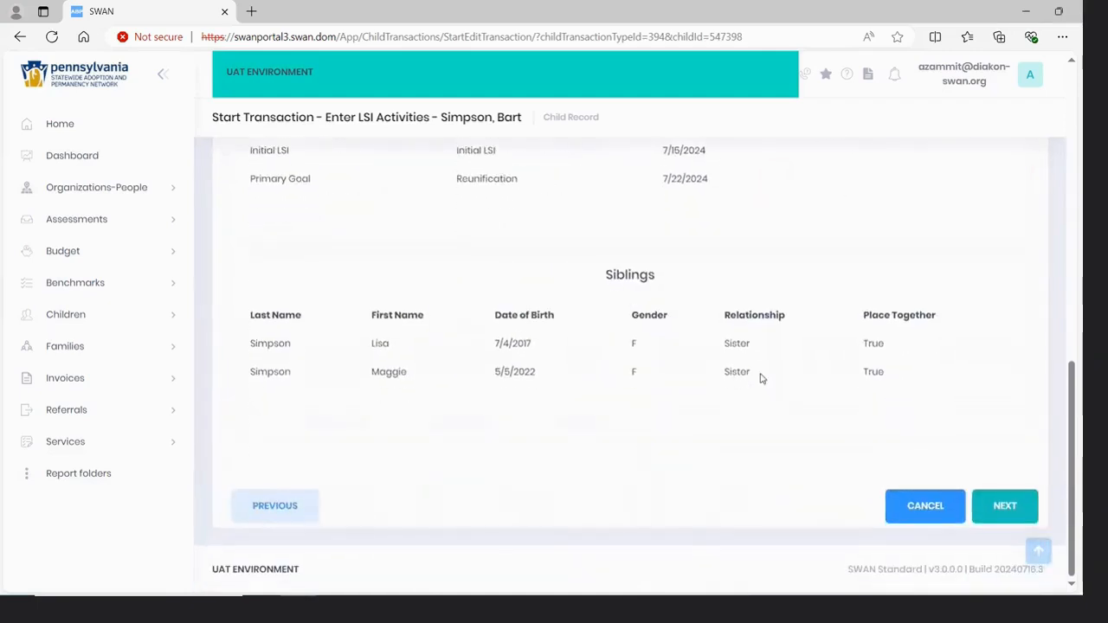
pyautogui.click(1012, 508)
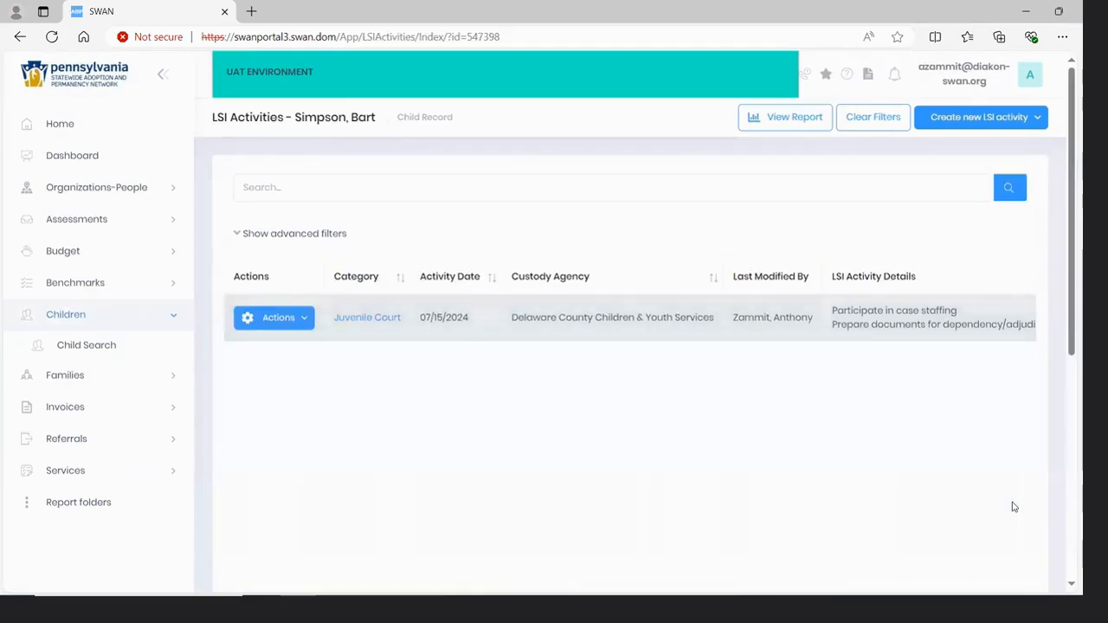
# Return to the Child Record, open the Statuses update to examine the status values and dates, and cancel it without saving
pyautogui.click(414, 119)
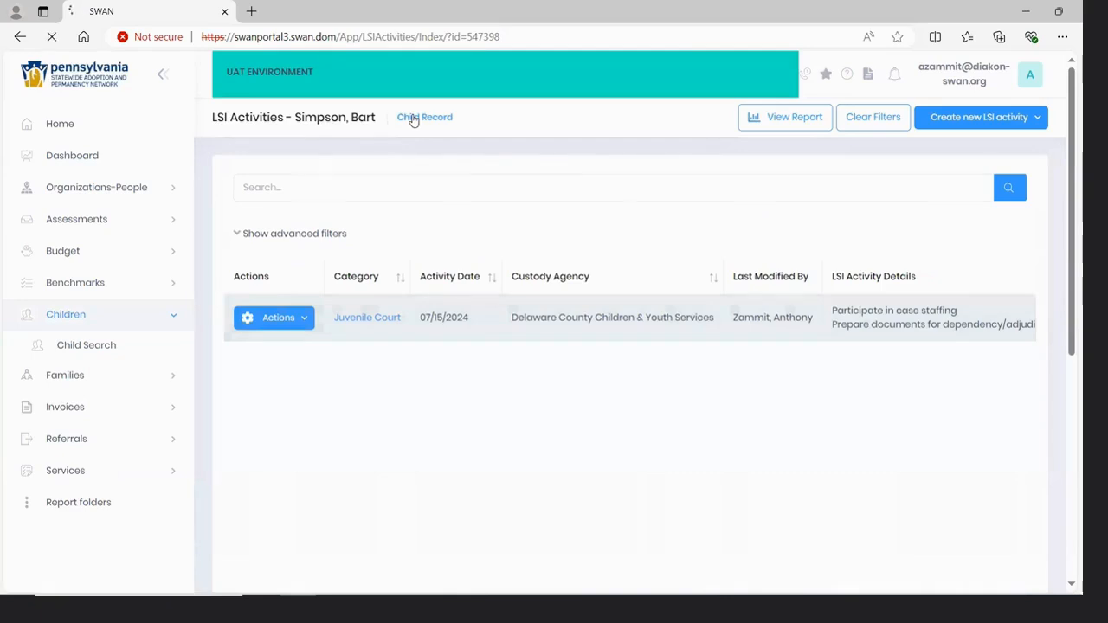
pyautogui.scroll(-1, 428, 237)
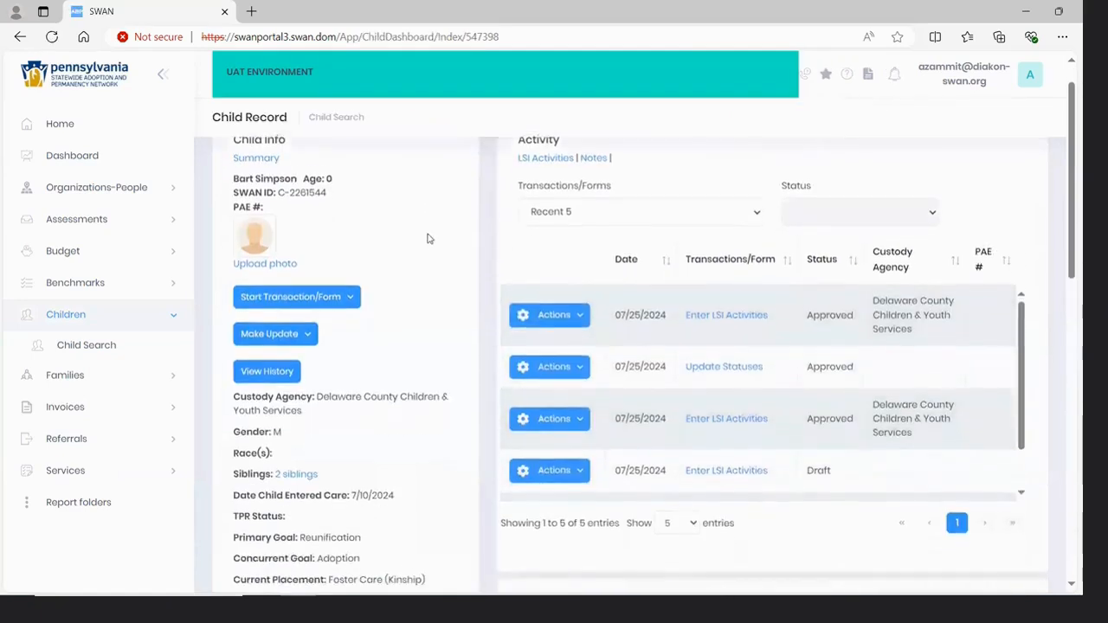
pyautogui.click(310, 319)
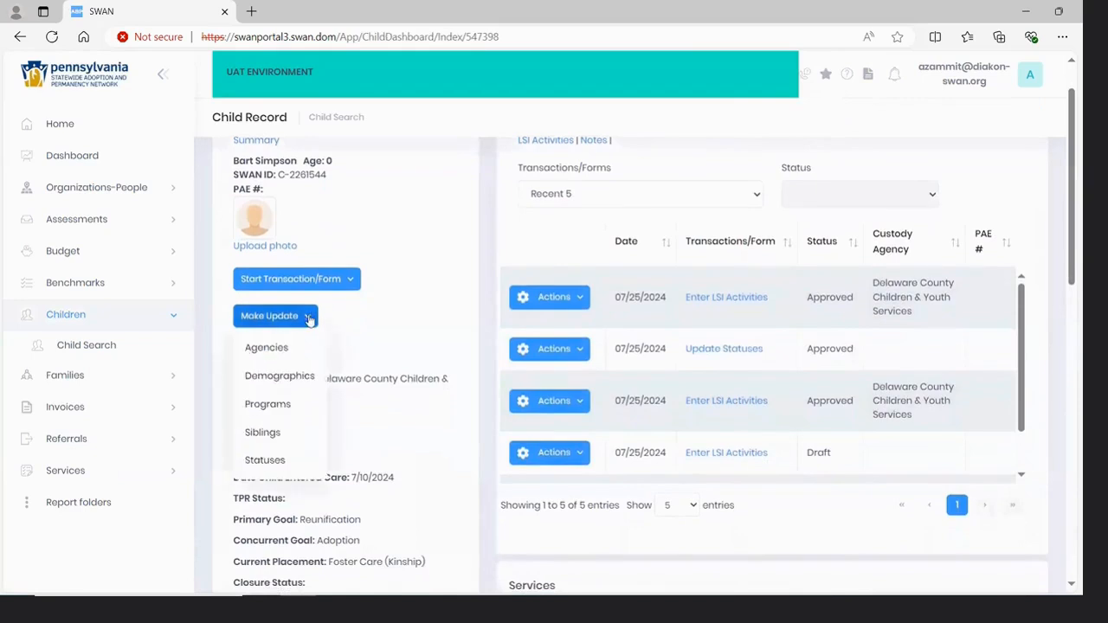
pyautogui.click(285, 461)
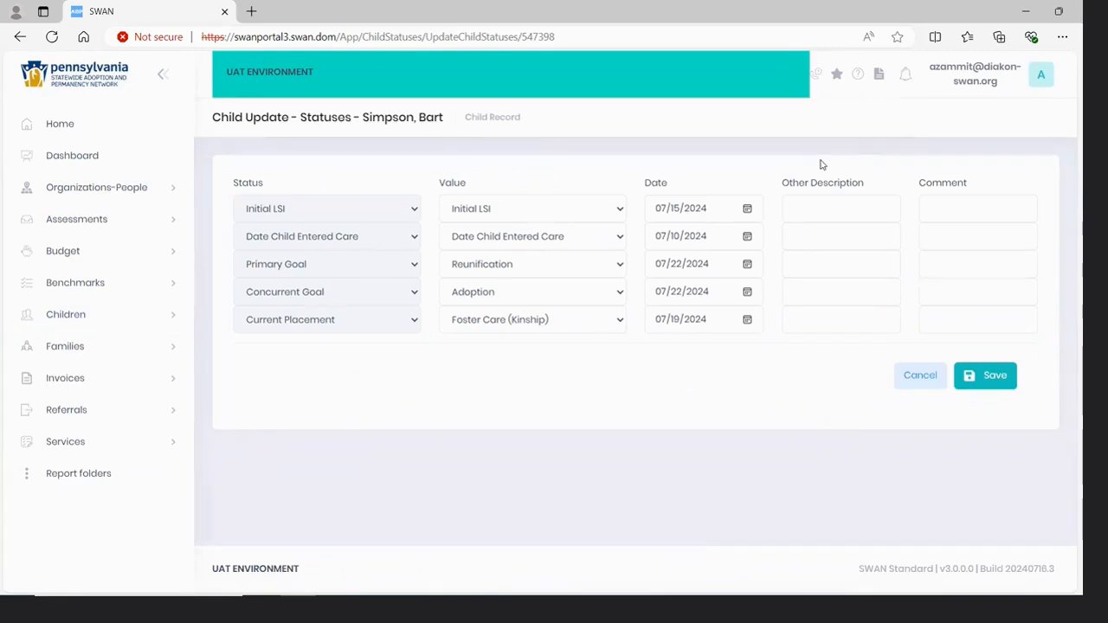
pyautogui.click(911, 380)
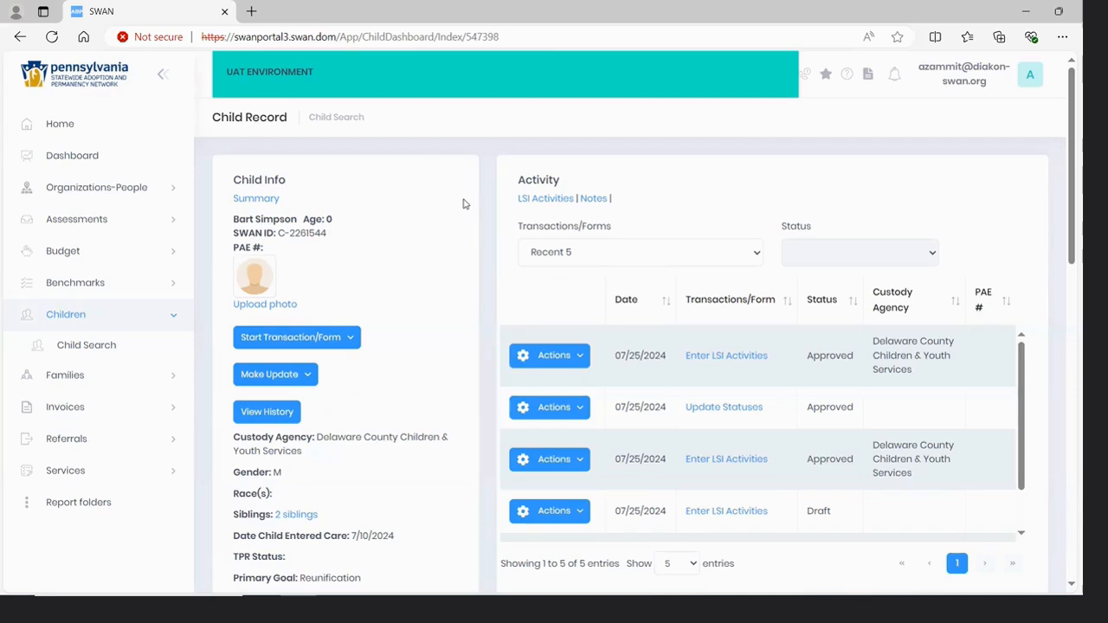
# Show the transactions and forms that can be started from the Child Record
pyautogui.click(350, 342)
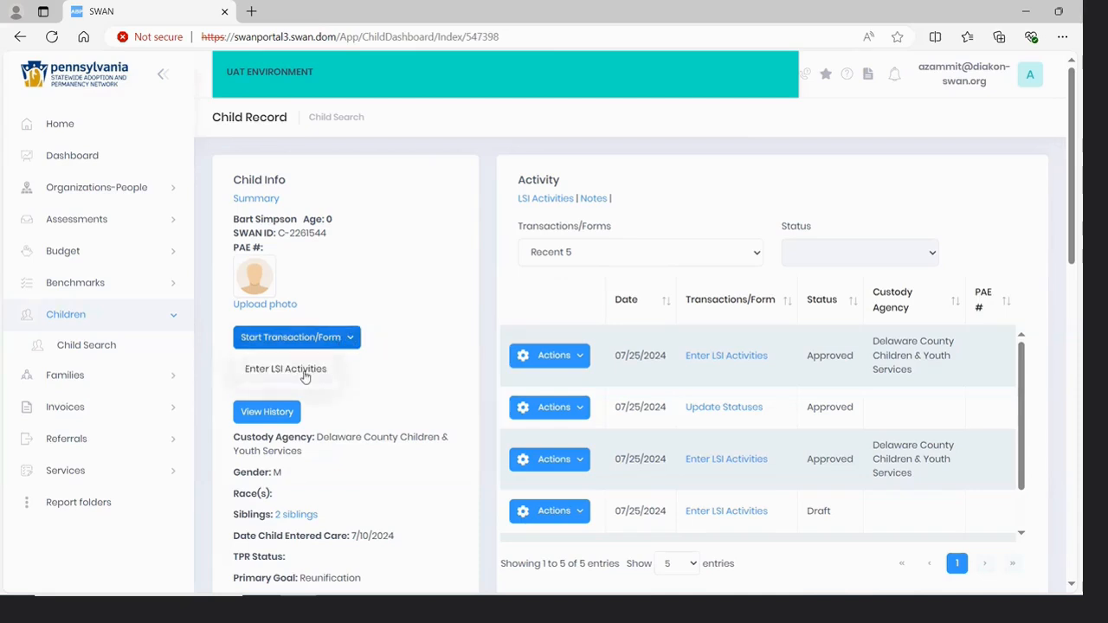